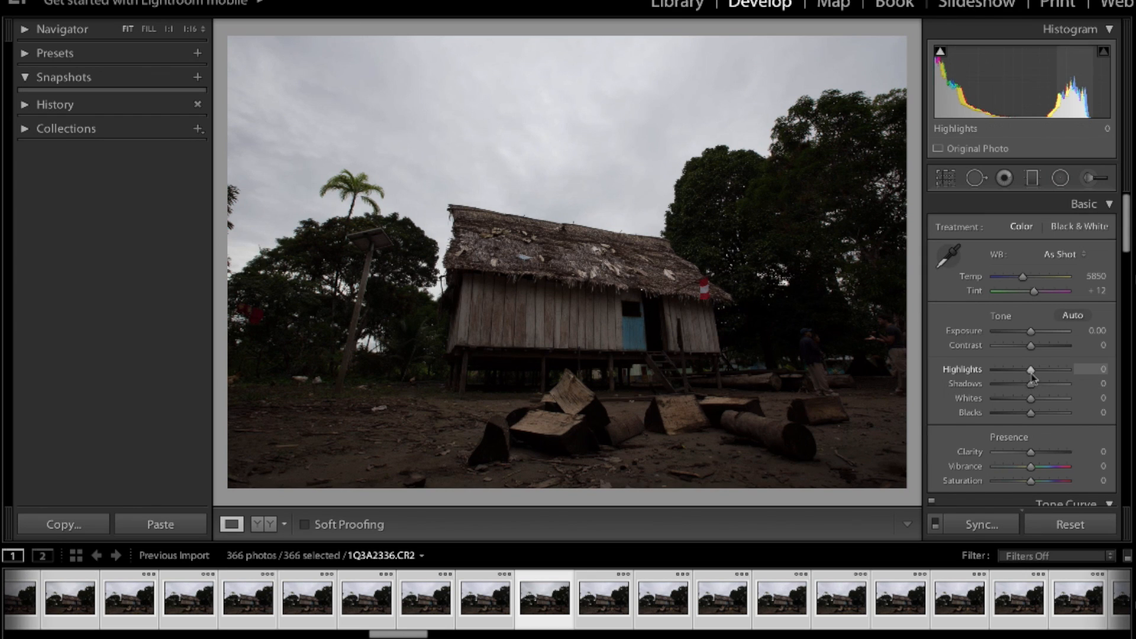
Set the hut photo's Highlights to -100, Shadows to +100, Clarity to +100 and Vibrance to +39
{"action": "left_click_drag", "start_coordinate": [1032, 376], "coordinate": [981, 381]}
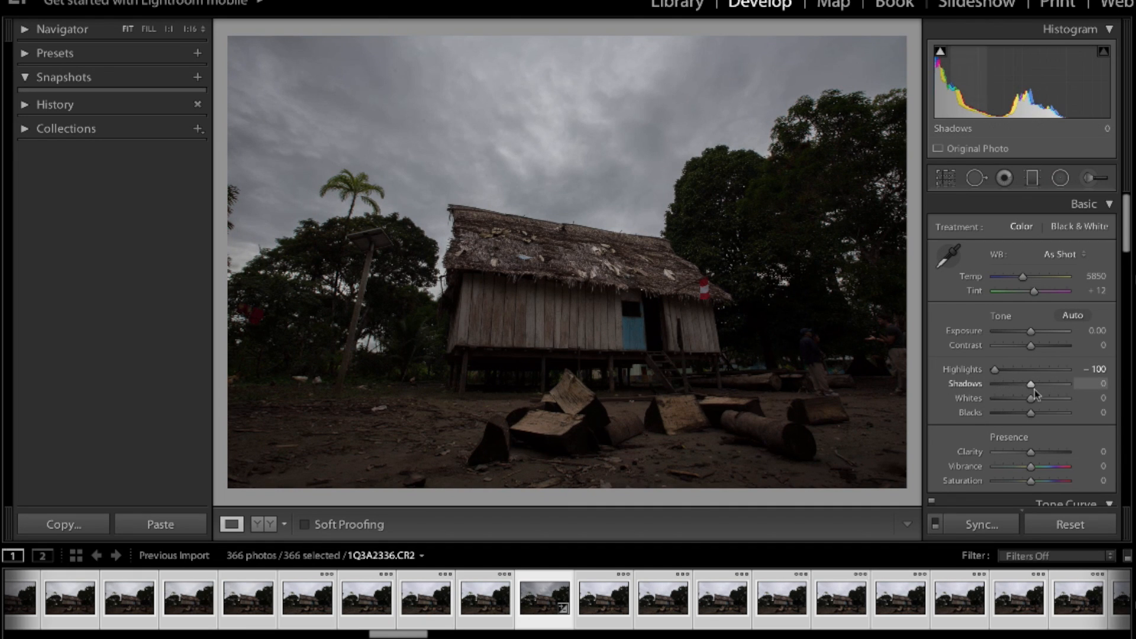
{"action": "left_click_drag", "start_coordinate": [1032, 386], "coordinate": [1087, 385]}
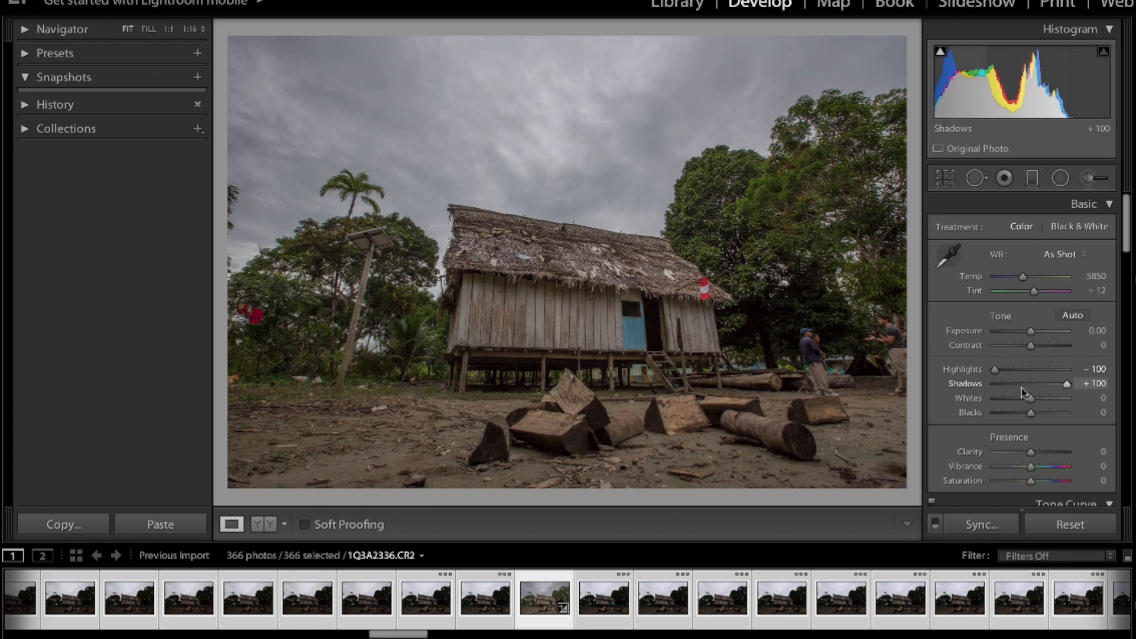
{"action": "left_click_drag", "start_coordinate": [1031, 453], "coordinate": [1094, 456]}
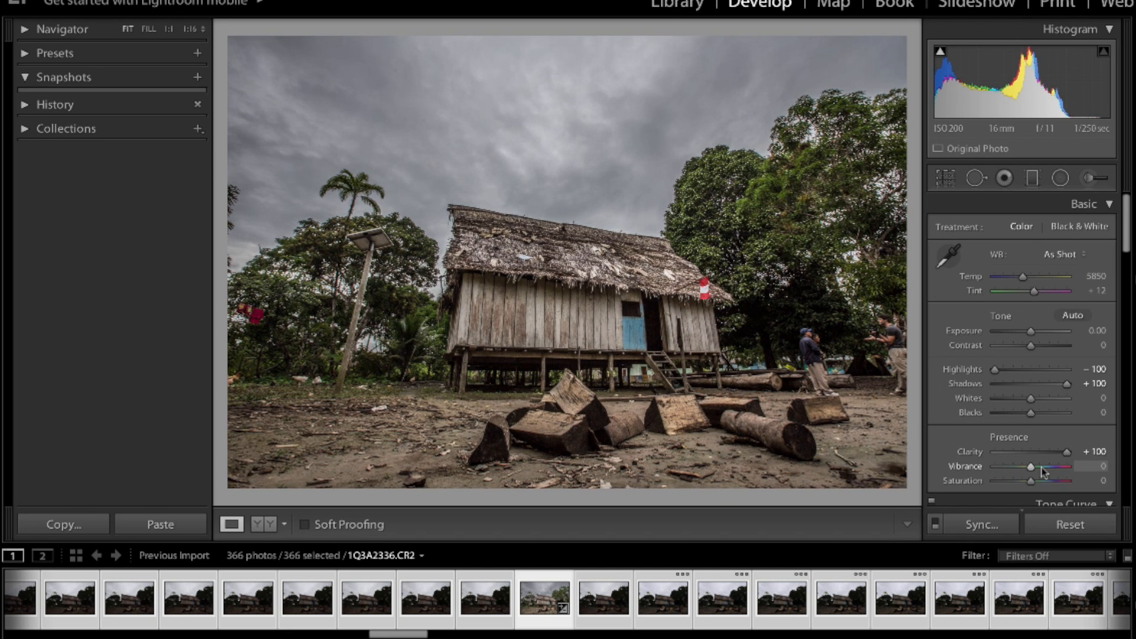
{"action": "left_click_drag", "start_coordinate": [1042, 468], "coordinate": [1045, 468]}
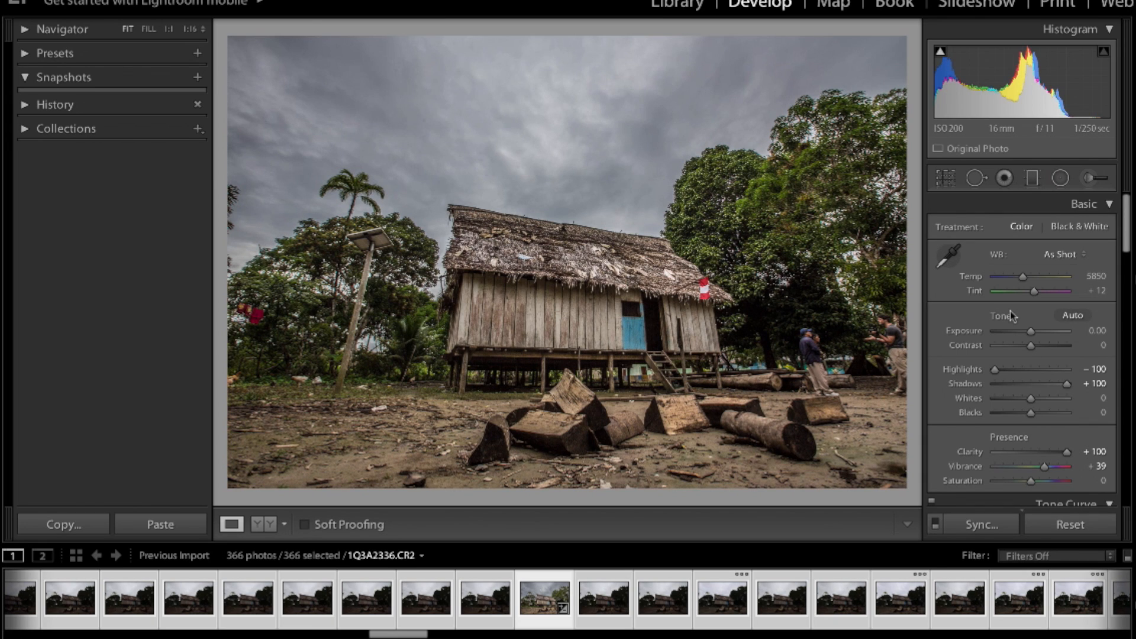
Add a large radial filter centred on the sky above the hut and invert its mask
{"action": "left_click", "coordinate": [1059, 179]}
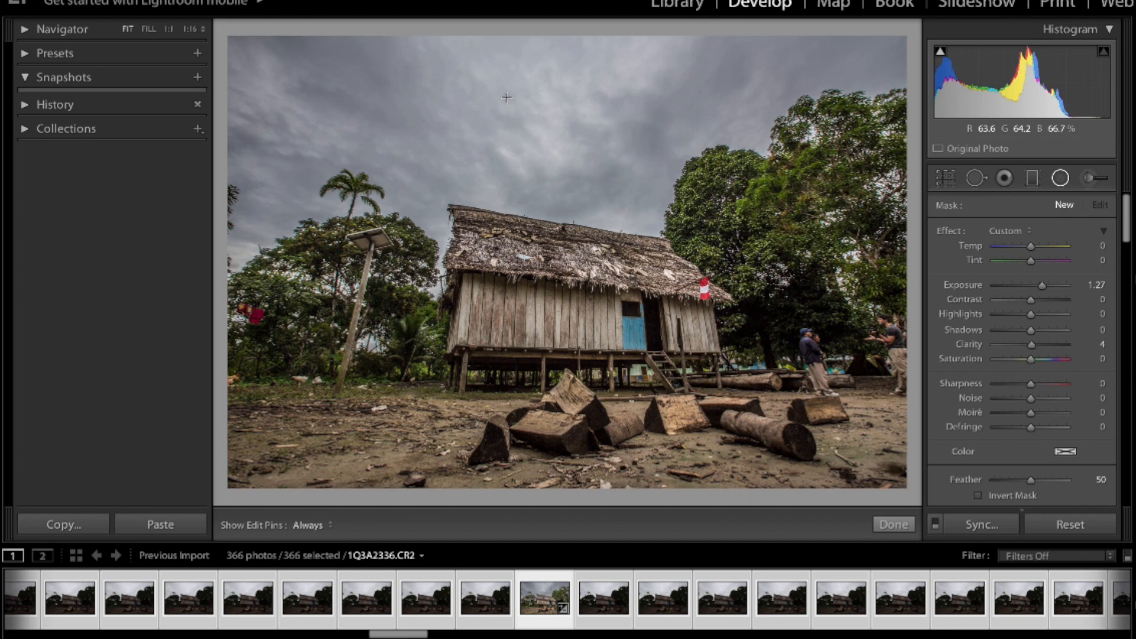
{"action": "left_click_drag", "start_coordinate": [527, 118], "coordinate": [890, 272]}
{"action": "left_click", "coordinate": [978, 496]}
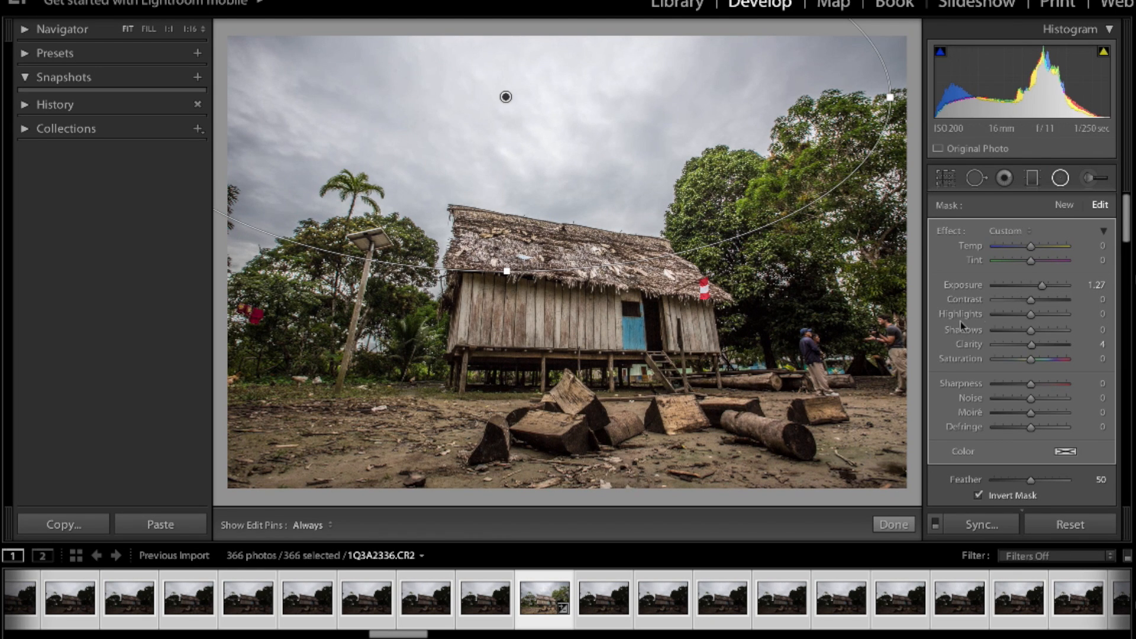
Set the sky radial filter's Exposure to -0.53, Temp to -18 and Tint to 15
{"action": "left_click_drag", "start_coordinate": [1035, 289], "coordinate": [1026, 289]}
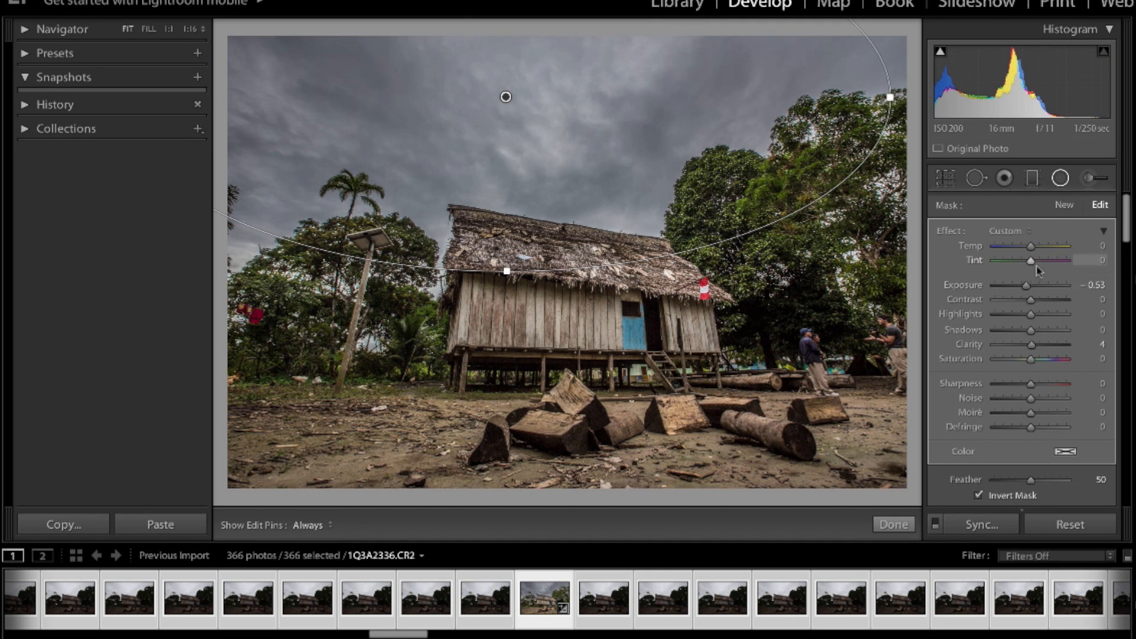
{"action": "left_click_drag", "start_coordinate": [1035, 260], "coordinate": [1045, 264]}
{"action": "left_click_drag", "start_coordinate": [1043, 265], "coordinate": [1041, 266]}
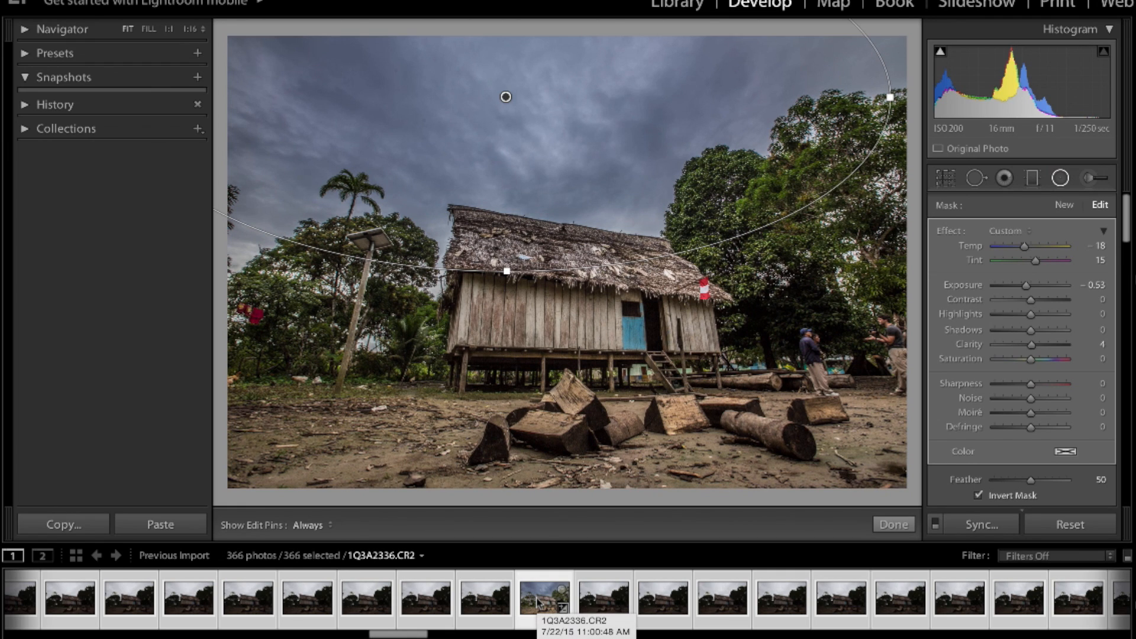
Synchronize the develop settings, including the radial filter, across all 366 selected photos
{"action": "left_click", "coordinate": [981, 525]}
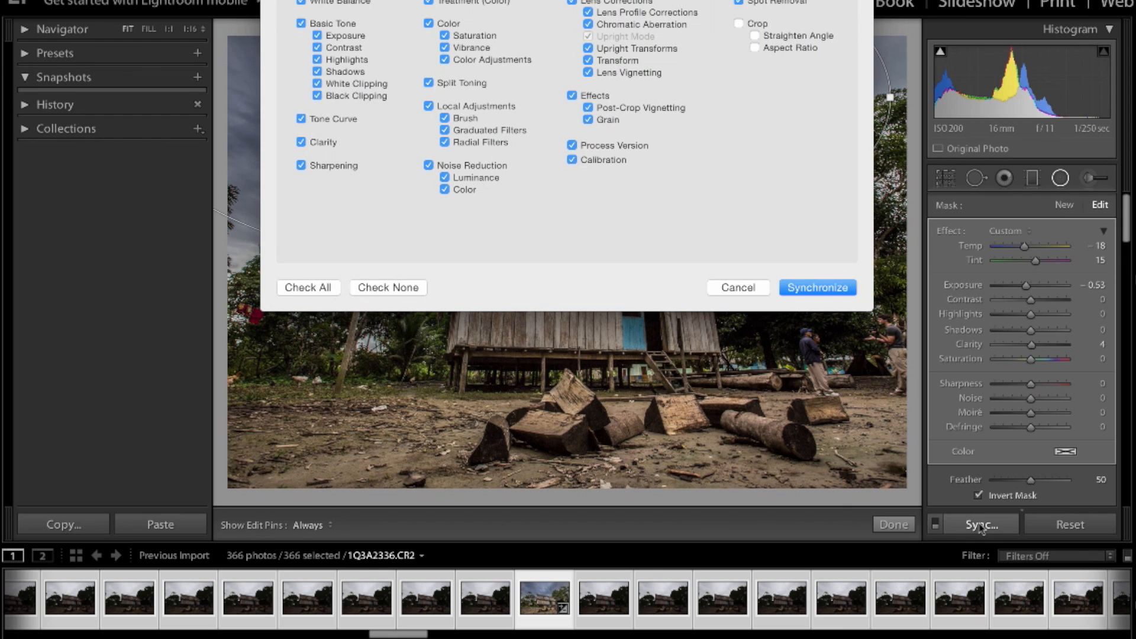
{"action": "left_click", "coordinate": [828, 288]}
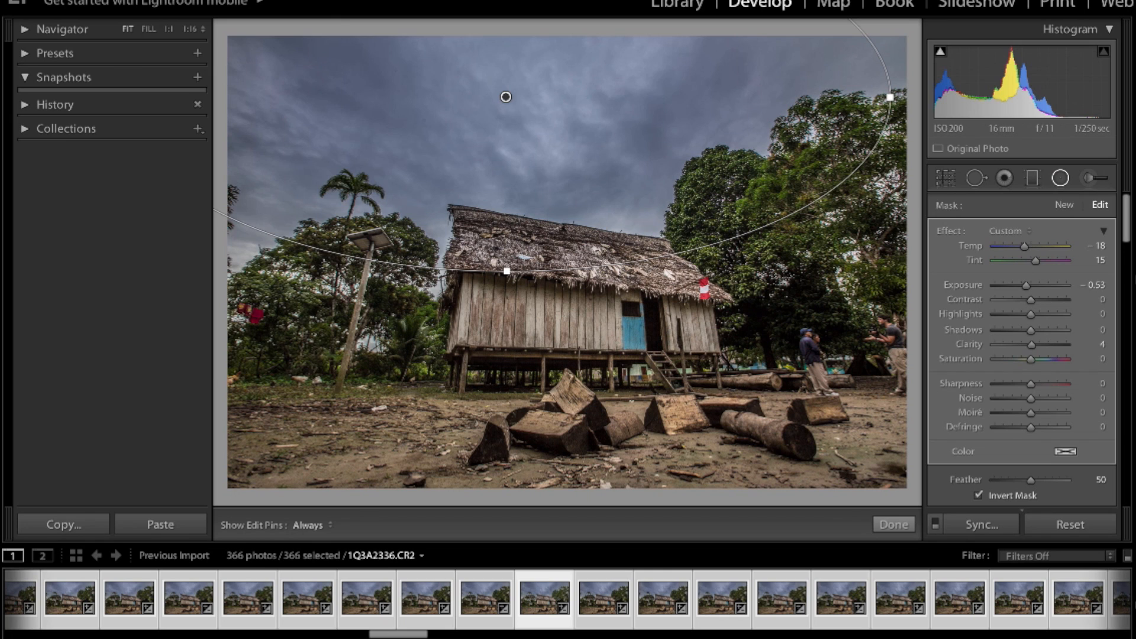
Start an export of the selected photos and set its destination to a new folder "TL of House" on the AMAZON 2015 drive
{"action": "left_click", "coordinate": [111, 0]}
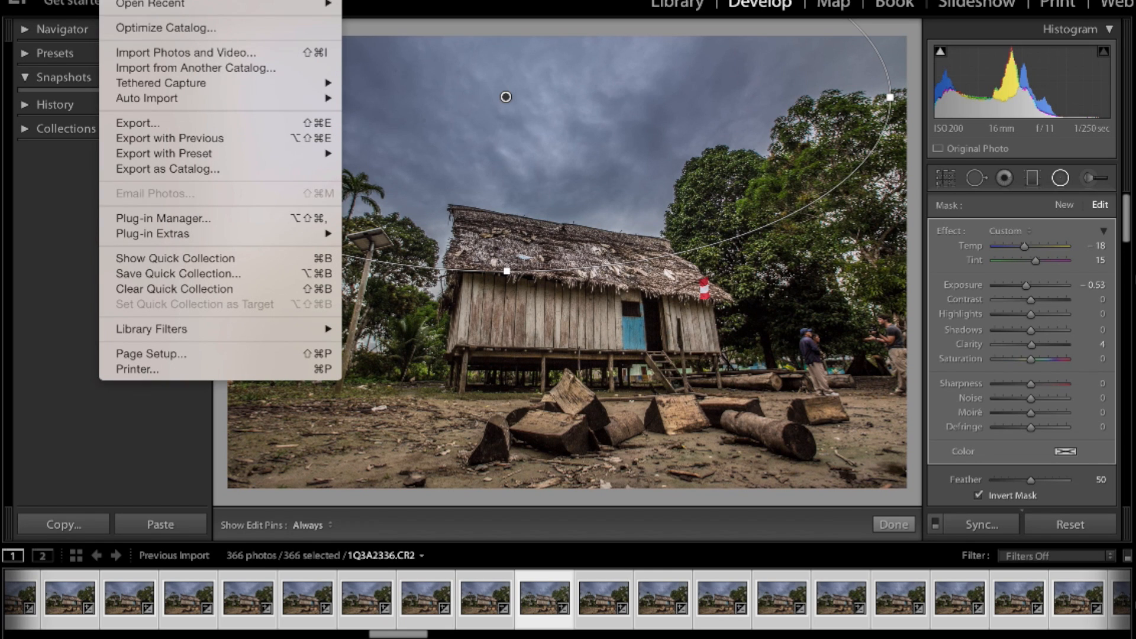
{"action": "left_click", "coordinate": [137, 122]}
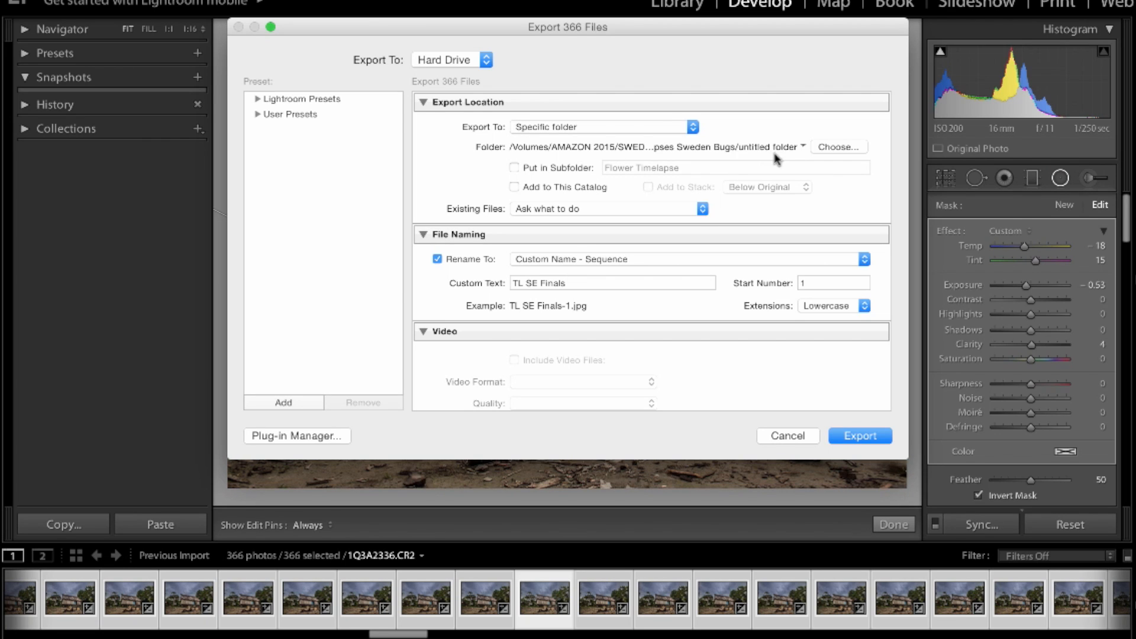
{"action": "left_click", "coordinate": [828, 151]}
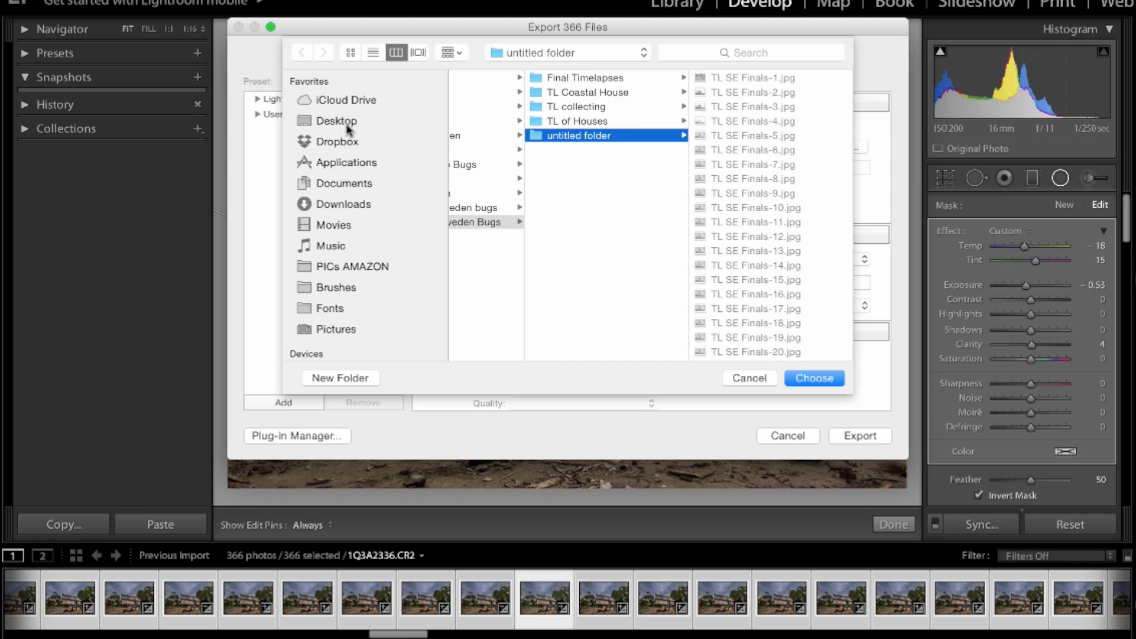
{"action": "scroll", "coordinate": [342, 197], "scroll_direction": "down", "scroll_amount": 2}
{"action": "scroll", "coordinate": [342, 197], "scroll_direction": "down", "scroll_amount": 2}
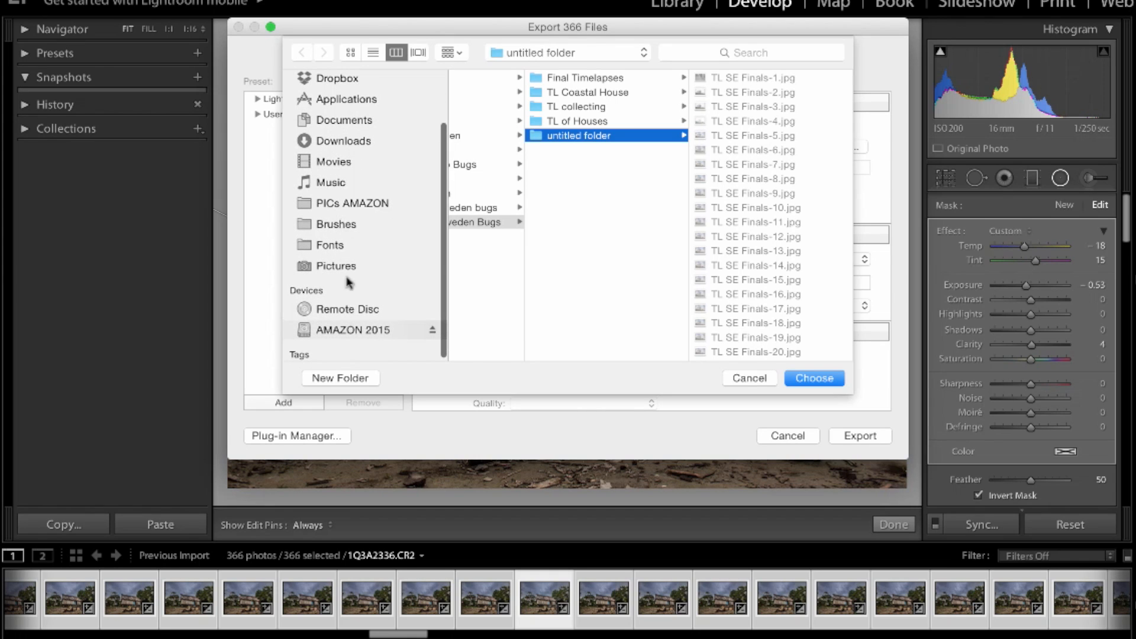
{"action": "left_click", "coordinate": [352, 329]}
{"action": "left_click", "coordinate": [359, 382]}
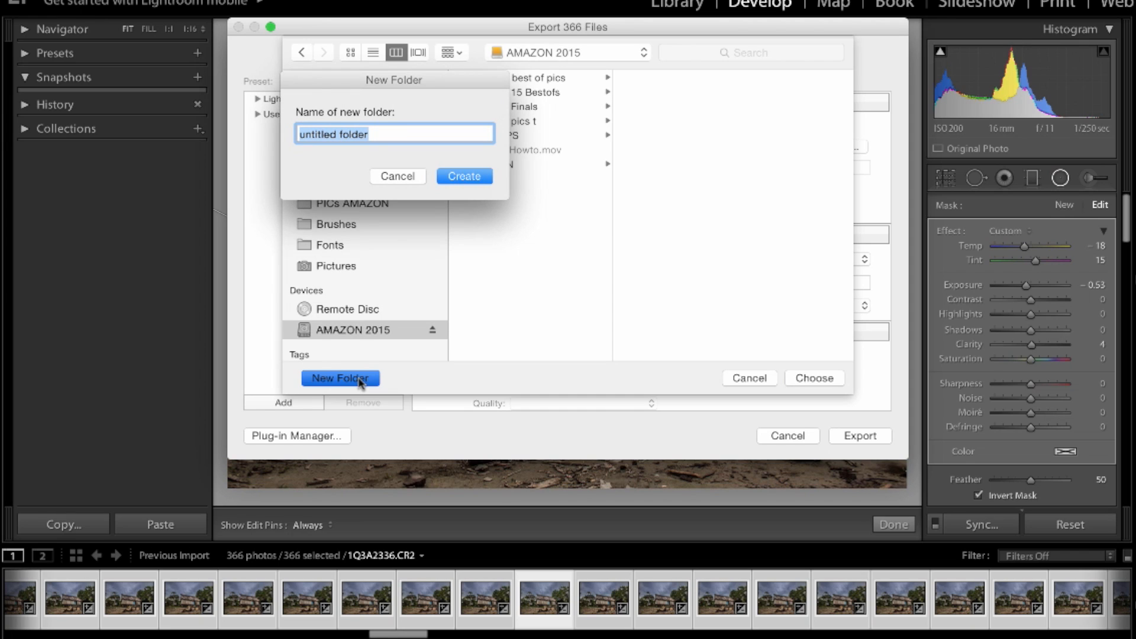
{"action": "type", "text": "TL"}
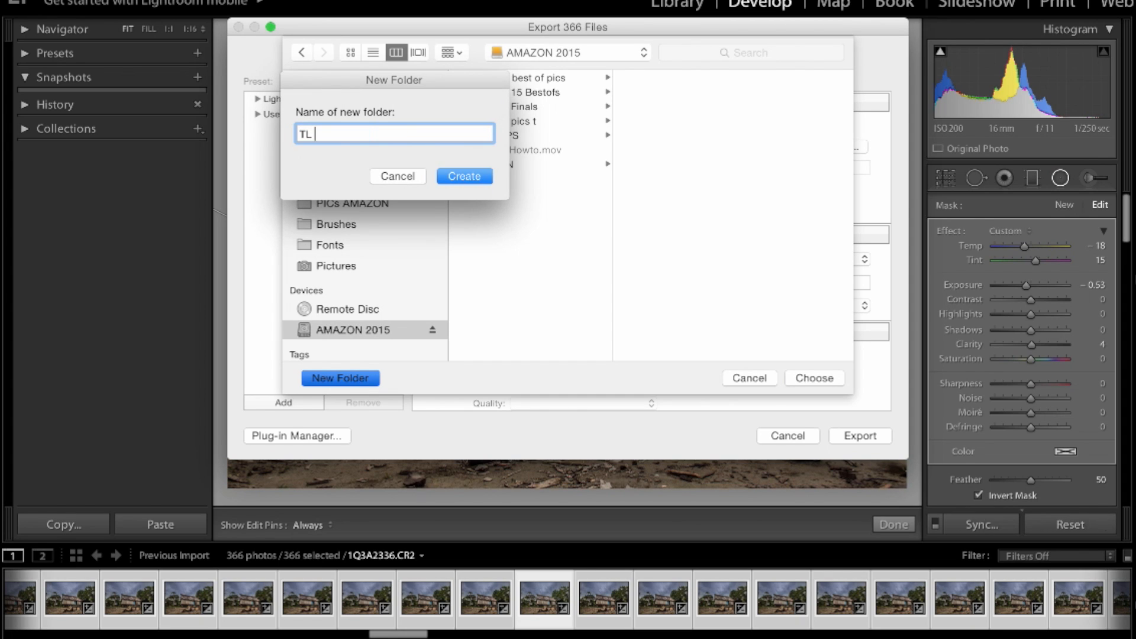
{"action": "type", "text": " of Houses"}
{"action": "key", "text": "BackSpace"}
{"action": "left_click", "coordinate": [471, 179]}
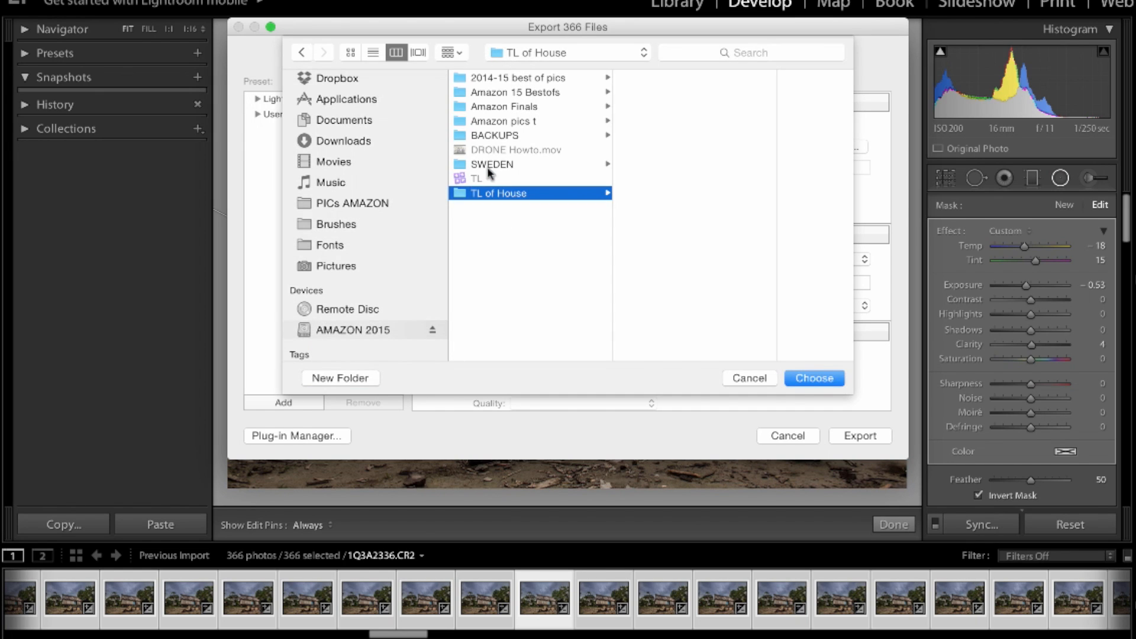
{"action": "left_click", "coordinate": [815, 378]}
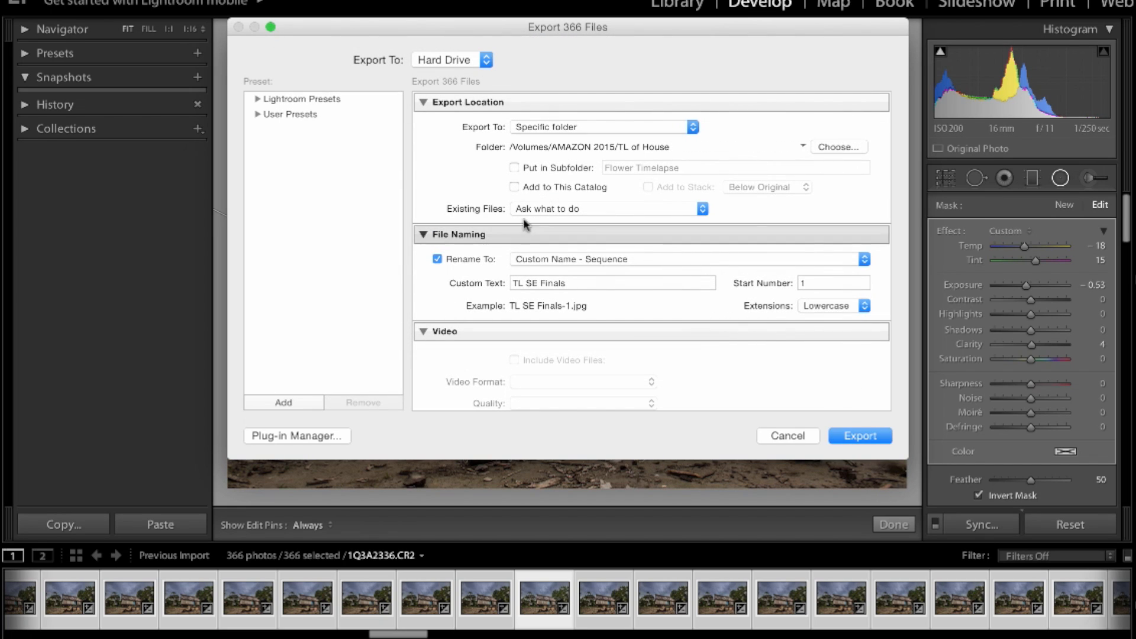
Replace the custom text for the exported file names with a name starting with "Village"
{"action": "left_click", "coordinate": [525, 281]}
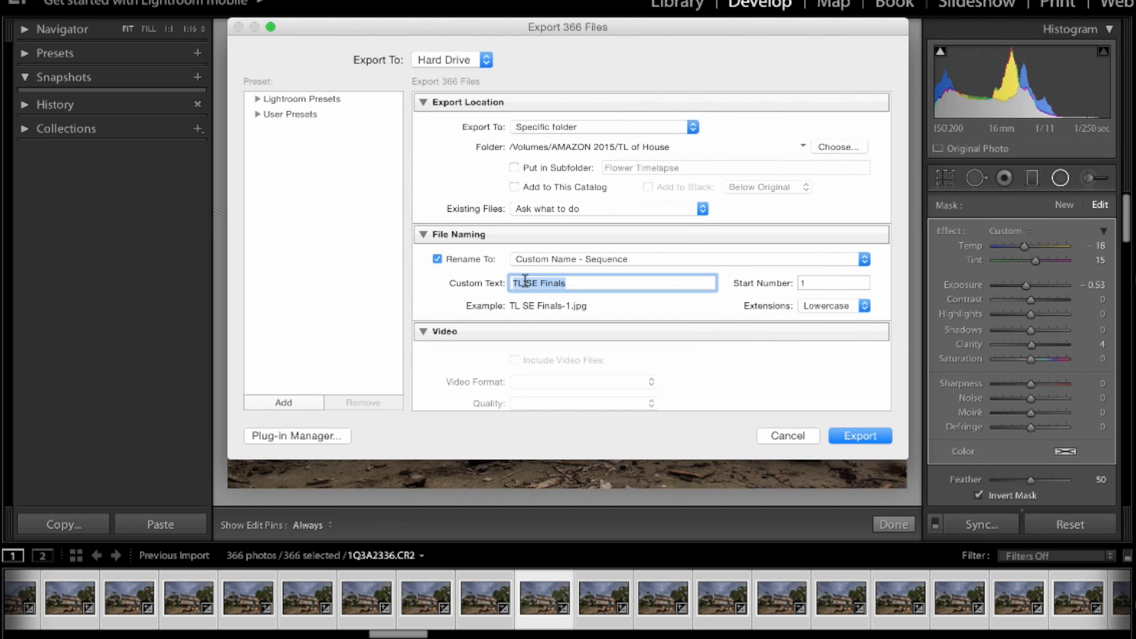
{"action": "type", "text": "Village "}
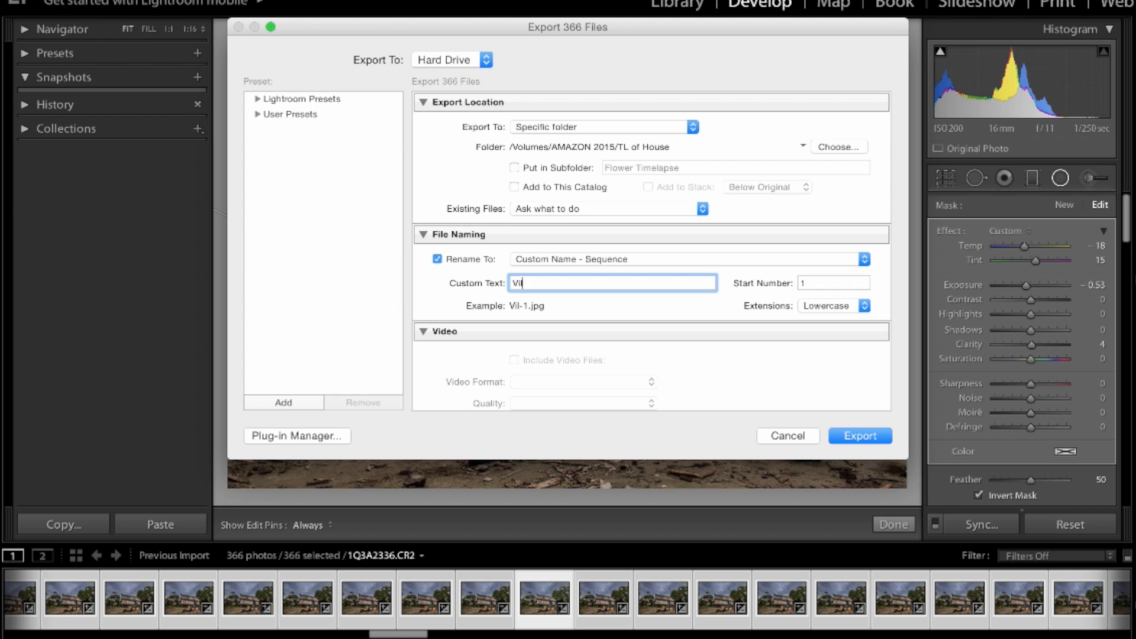
{"action": "type", "text": "Shop"}
{"action": "key", "text": "BackSpace"}
{"action": "key", "text": "BackSpace"}
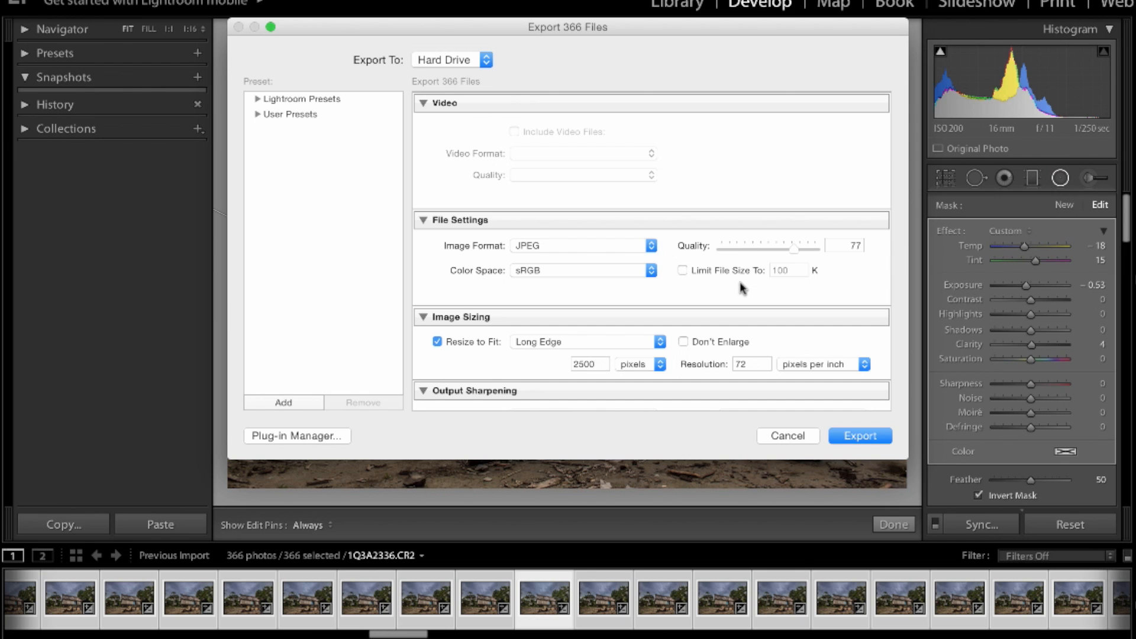
Check the long-edge sizing and the remaining export settings, and export the selected photos
{"action": "double_click", "coordinate": [599, 360]}
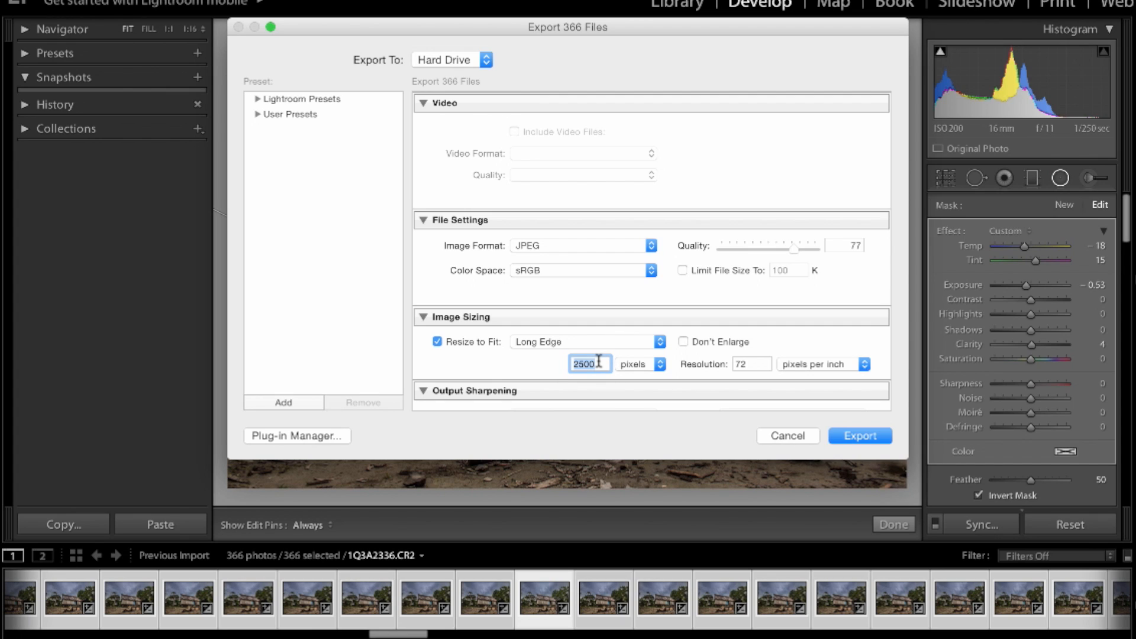
{"action": "scroll", "coordinate": [599, 362], "scroll_direction": "down", "scroll_amount": 5}
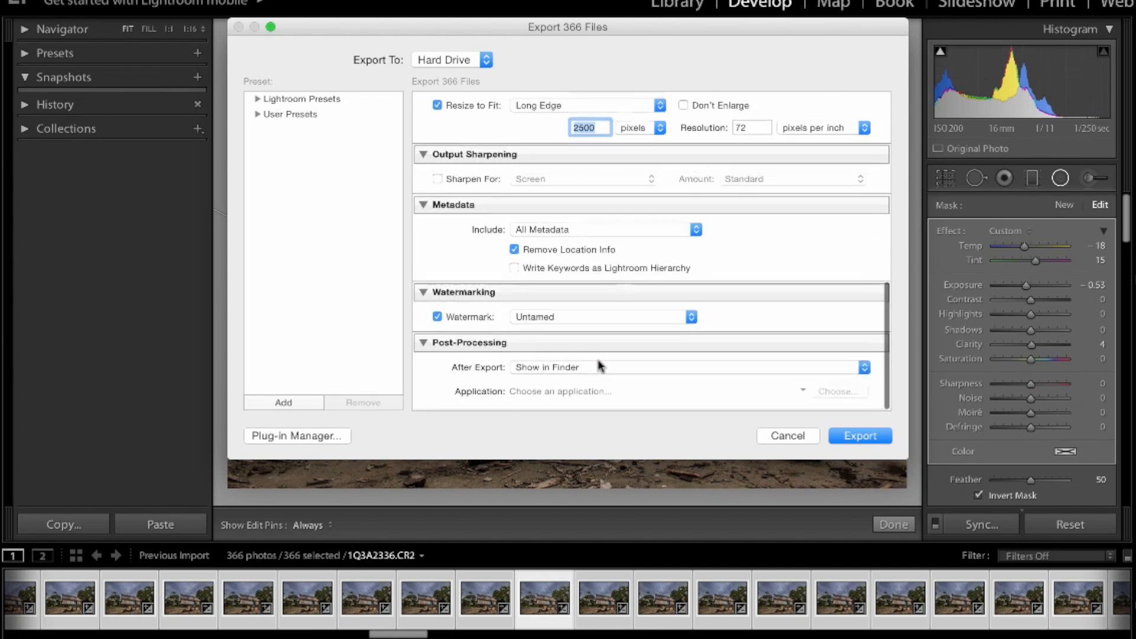
{"action": "scroll", "coordinate": [599, 366], "scroll_direction": "up", "scroll_amount": 5}
{"action": "scroll", "coordinate": [599, 366], "scroll_direction": "down", "scroll_amount": 5}
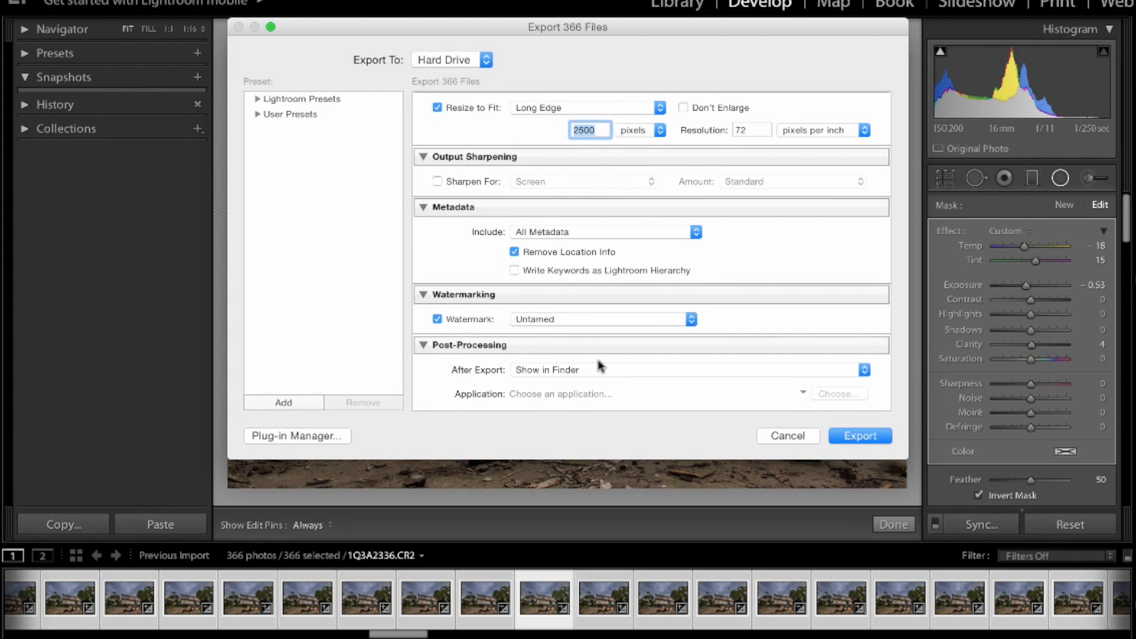
{"action": "left_click", "coordinate": [845, 435]}
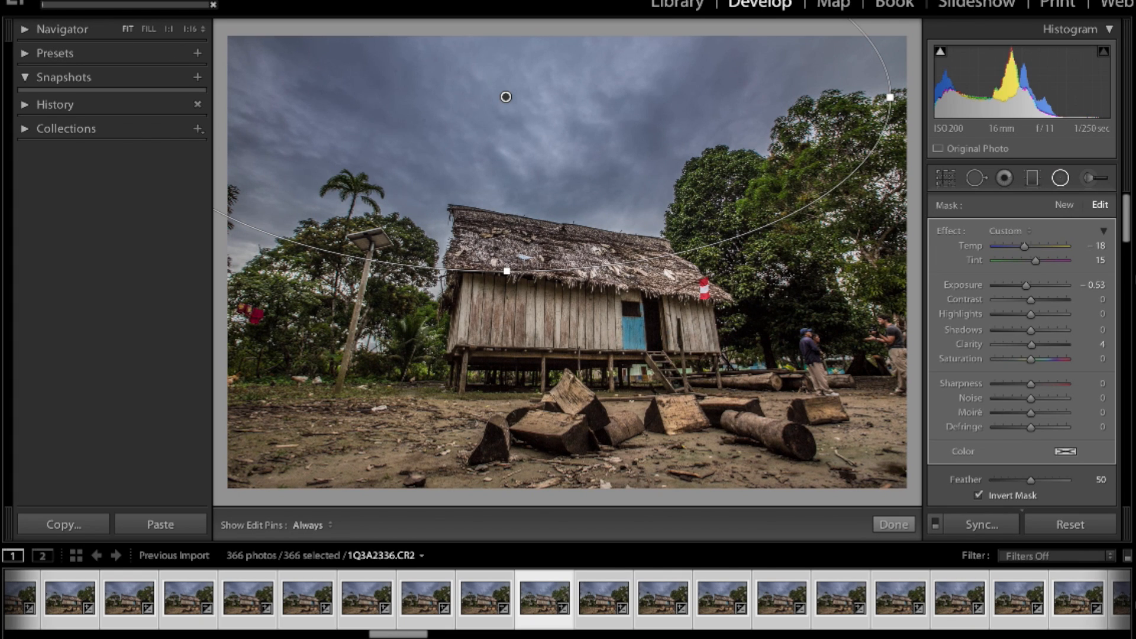
Switch to After Effects and create a 1920 x 1080 px composition at 30 frames per second with a duration of 0:01:35:00
{"action": "key", "text": "super+q"}
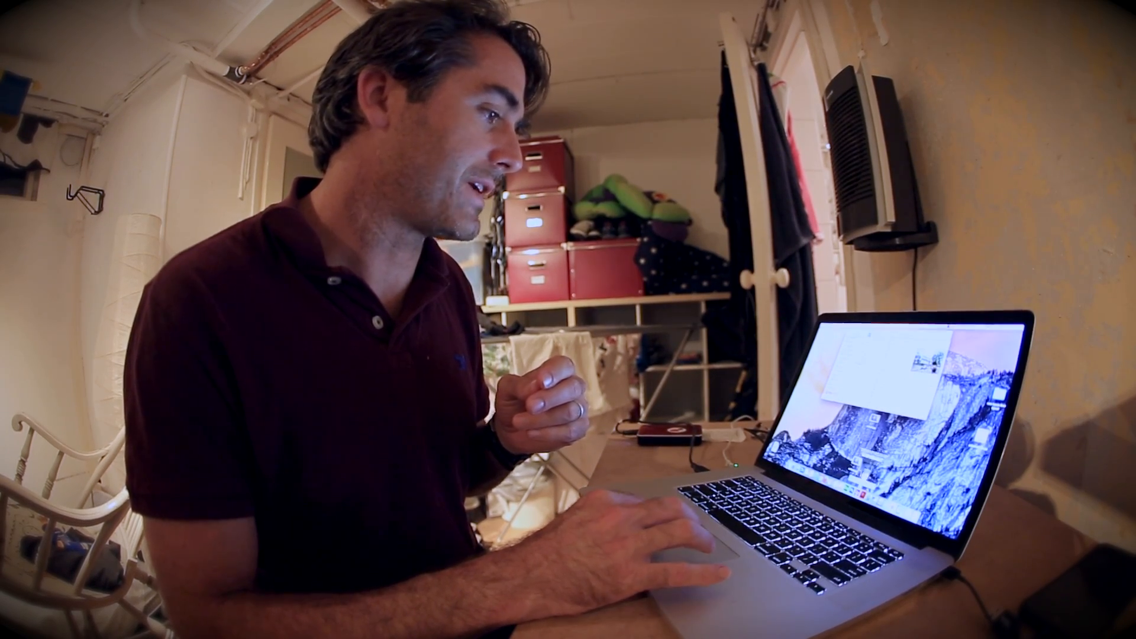
{"action": "left_click", "coordinate": [858, 492]}
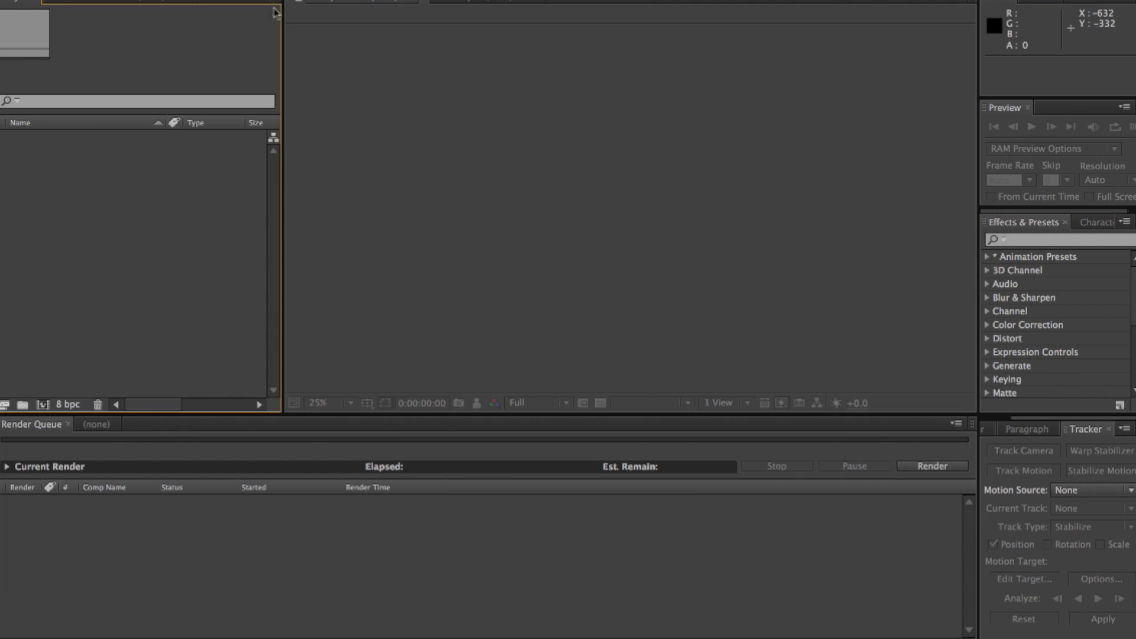
{"action": "key", "text": "super+n"}
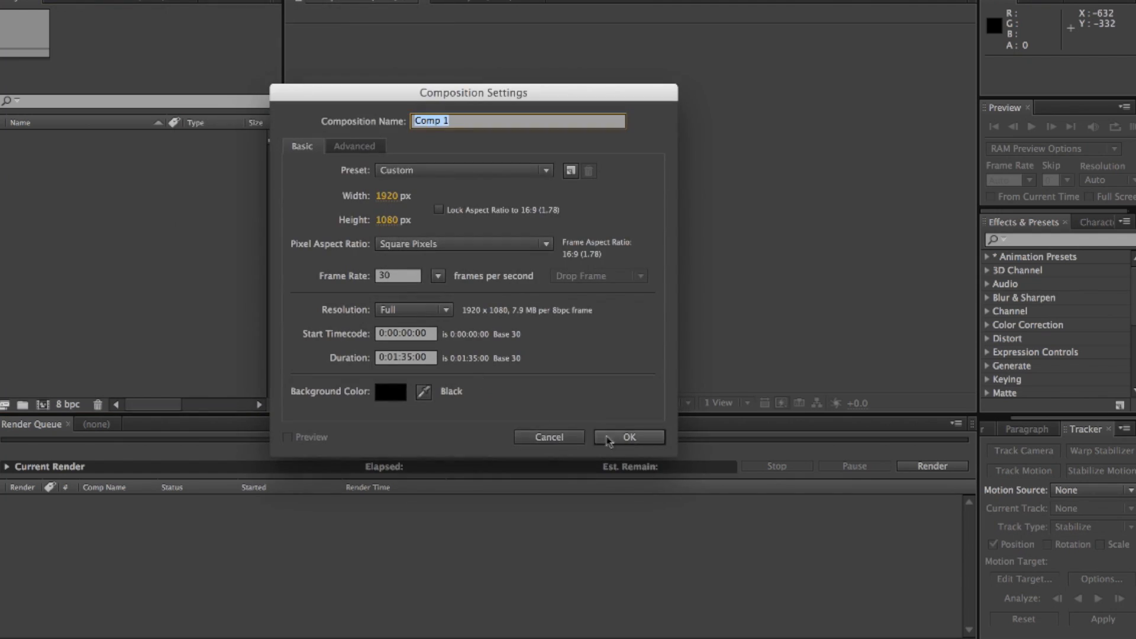
{"action": "left_click", "coordinate": [631, 437]}
Start a file import into the project and browse to the Village 3 folder on the AMAZON 2015 drive
{"action": "right_click", "coordinate": [150, 204]}
{"action": "mouse_move", "coordinate": [231, 260]}
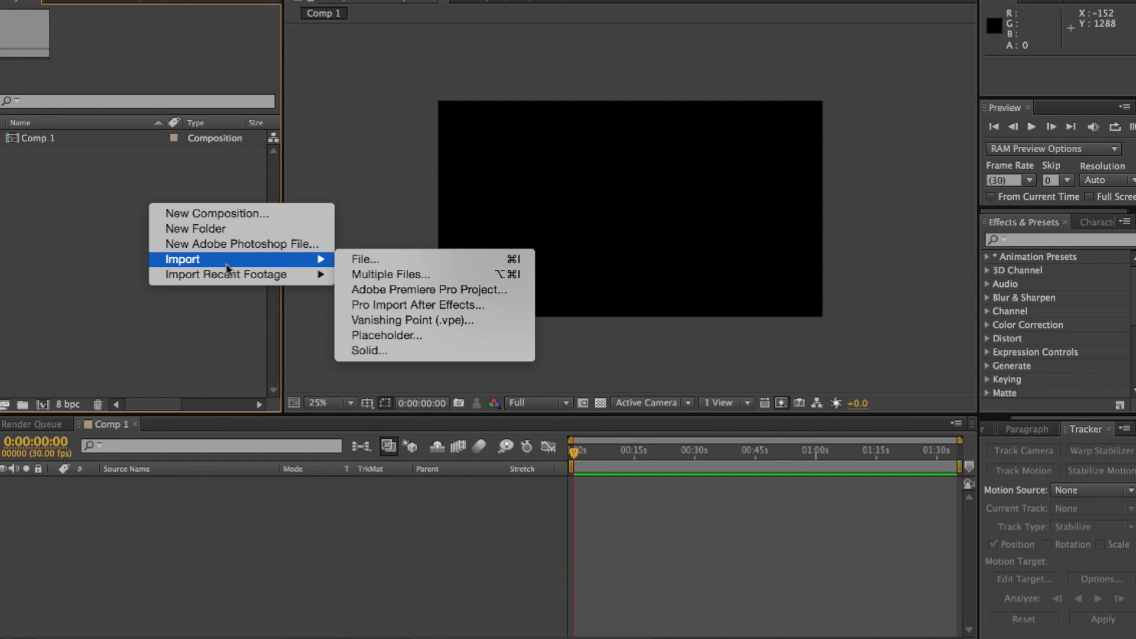
{"action": "left_click", "coordinate": [353, 261]}
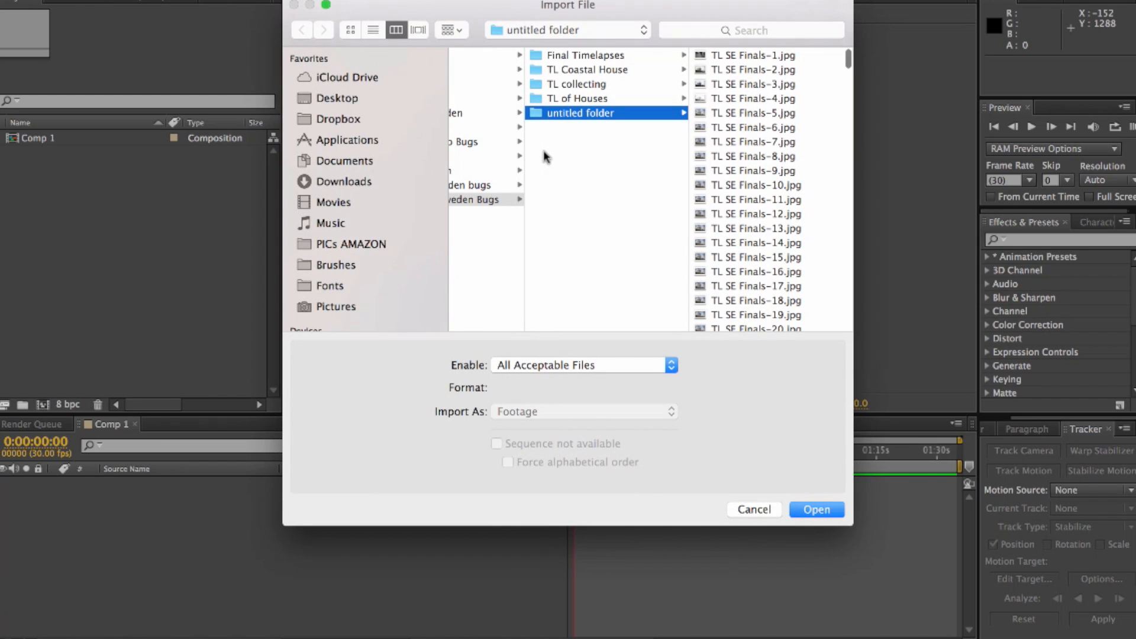
{"action": "scroll", "coordinate": [377, 281], "scroll_direction": "down", "scroll_amount": 3}
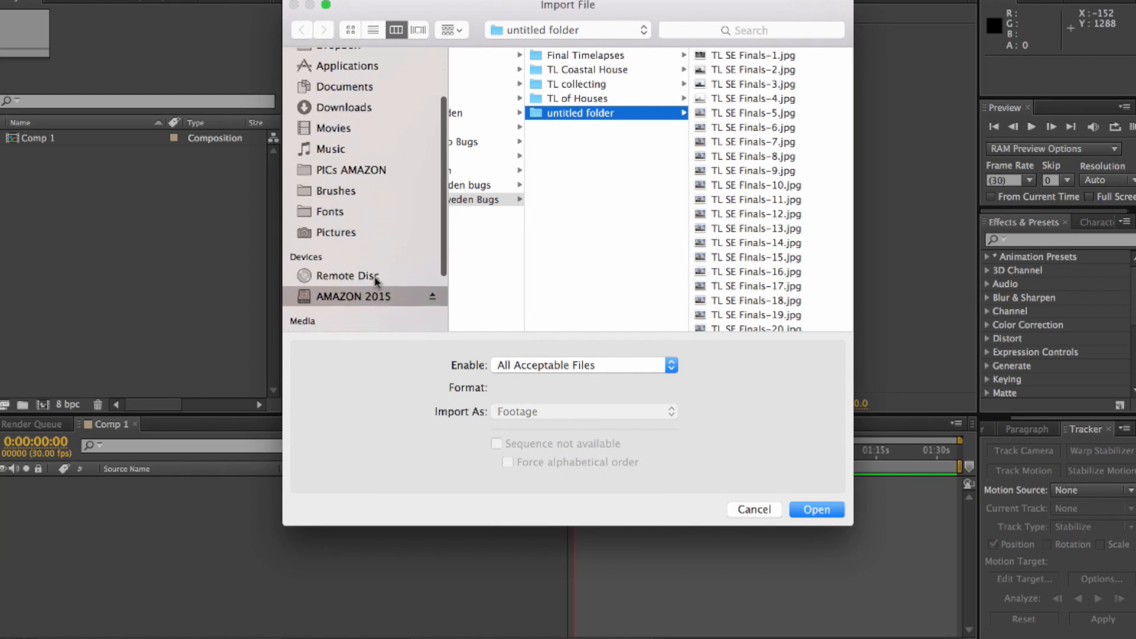
{"action": "left_click", "coordinate": [376, 297]}
{"action": "left_click", "coordinate": [504, 88]}
{"action": "left_click", "coordinate": [509, 113]}
{"action": "left_click", "coordinate": [644, 113]}
{"action": "scroll", "coordinate": [728, 285], "scroll_direction": "down", "scroll_amount": 5}
{"action": "left_click", "coordinate": [729, 301]}
{"action": "left_click", "coordinate": [732, 184]}
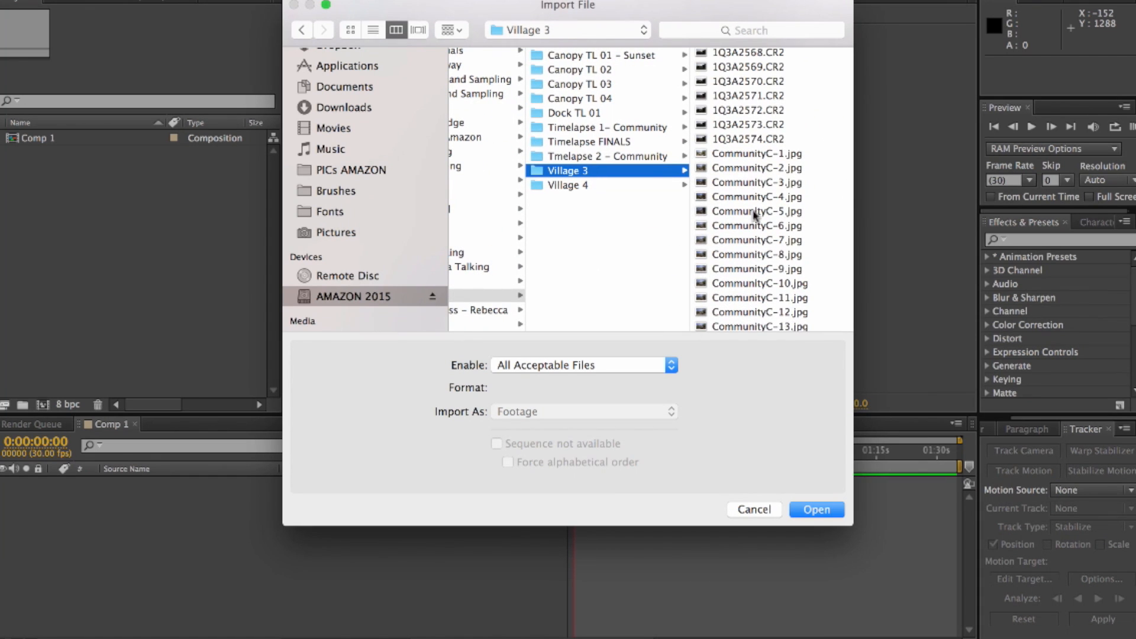
Import CommunityC-1.jpg as a JPEG sequence and add the sequence to the Comp 1 timeline
{"action": "left_click", "coordinate": [746, 155]}
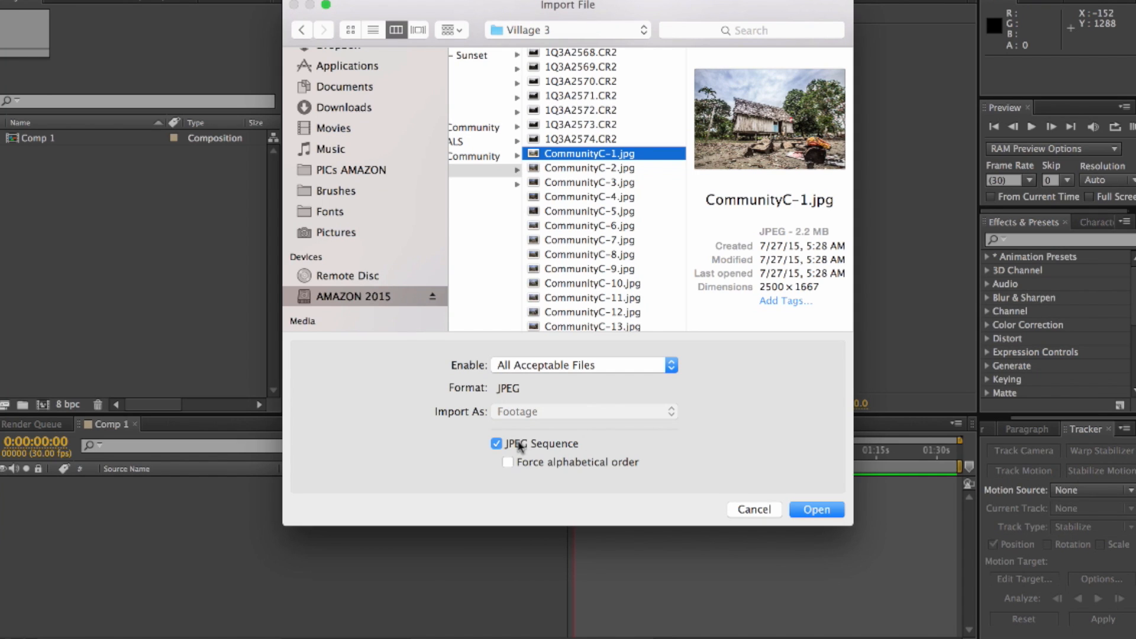
{"action": "left_click", "coordinate": [814, 510]}
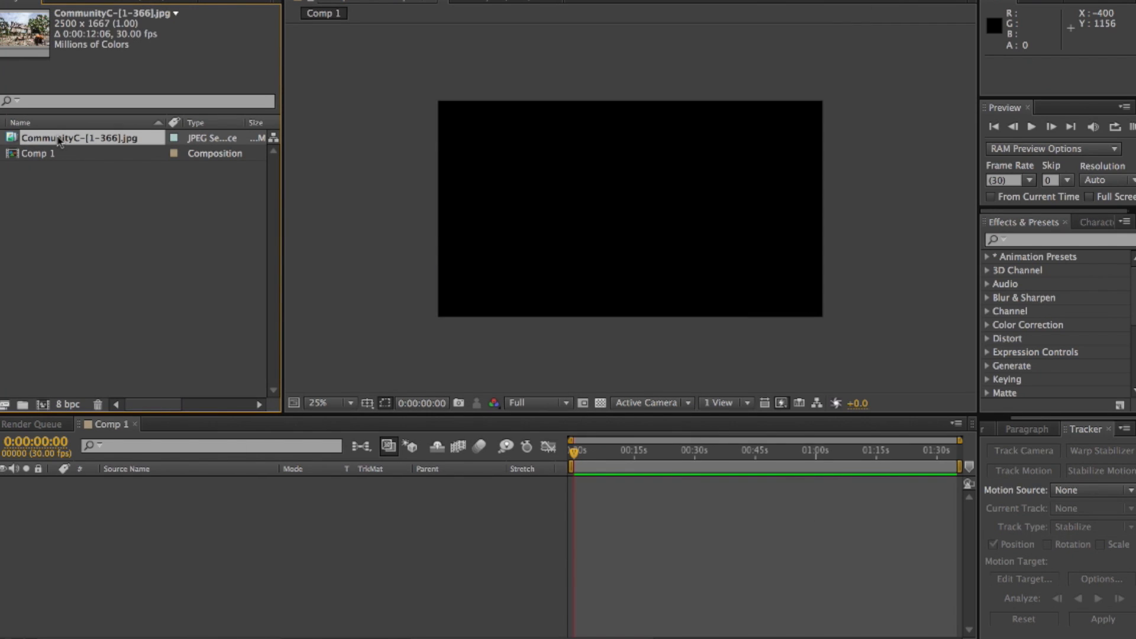
{"action": "left_click_drag", "start_coordinate": [59, 141], "coordinate": [156, 497]}
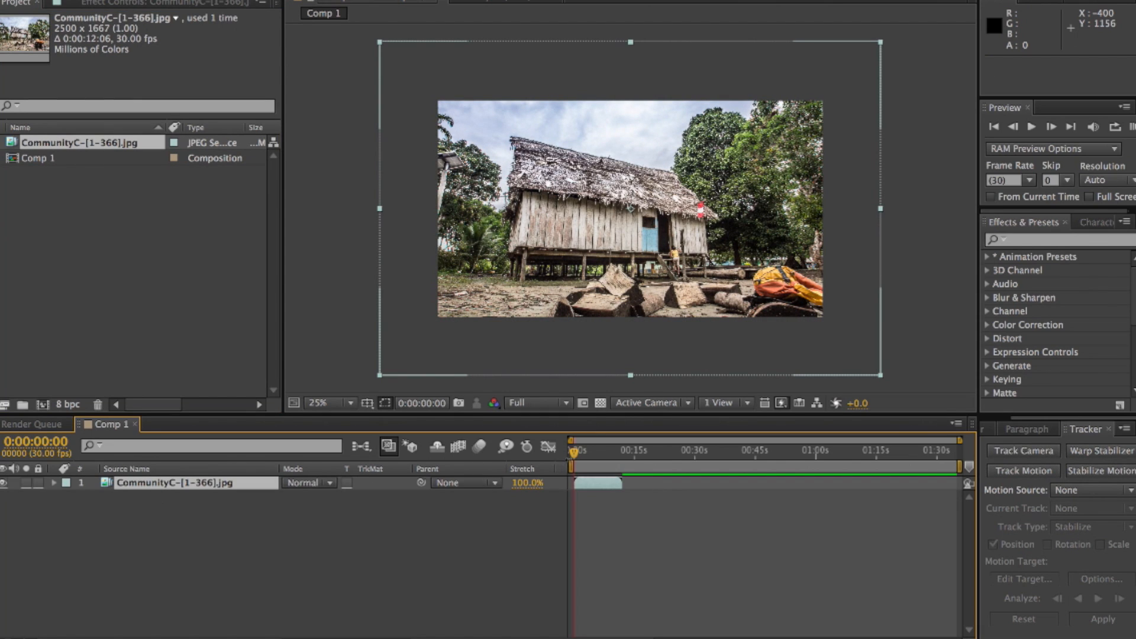
Scale the image sequence layer to 78% at 0:00:07:11 and move it up to position 960, 472
{"action": "left_click_drag", "start_coordinate": [587, 459], "coordinate": [604, 457]}
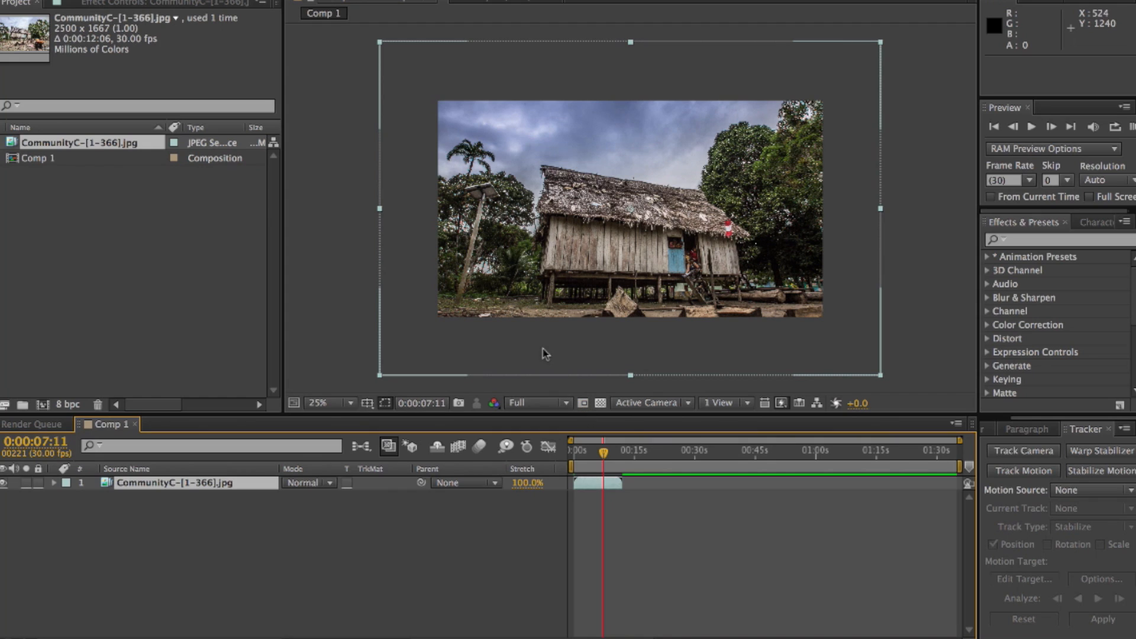
{"action": "left_click", "coordinate": [380, 46]}
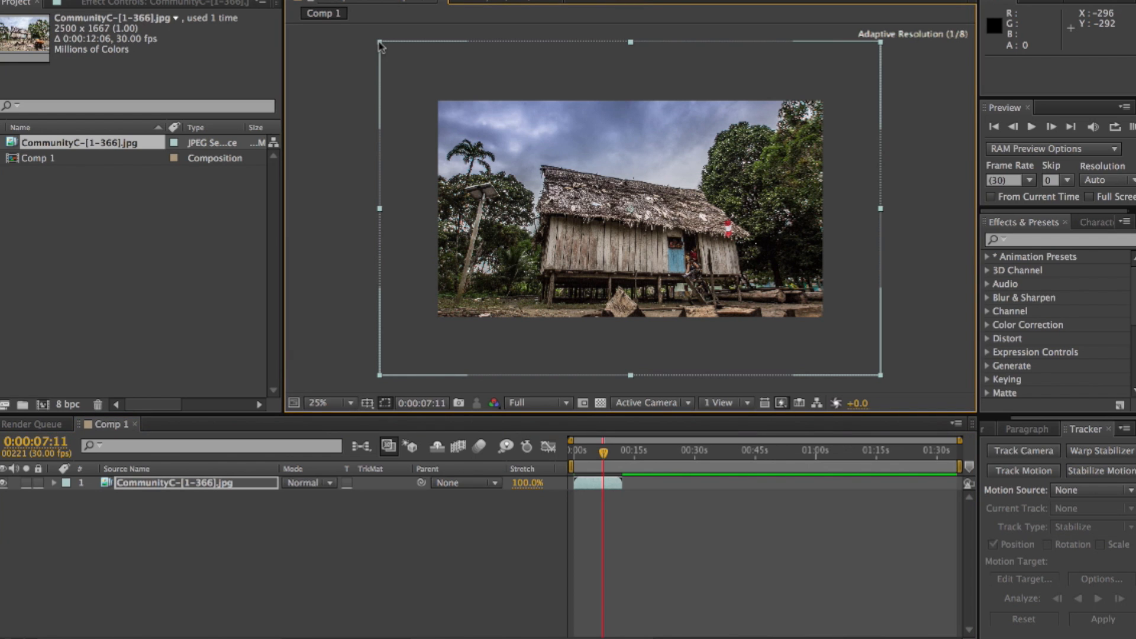
{"action": "left_click_drag", "start_coordinate": [379, 46], "coordinate": [434, 73]}
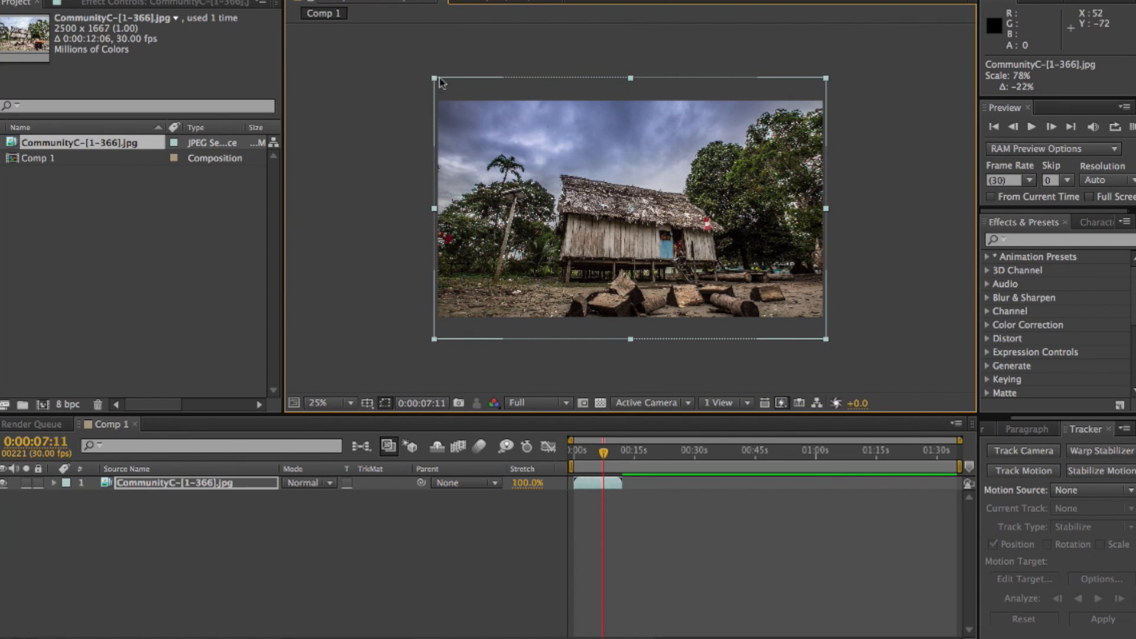
{"action": "left_click_drag", "start_coordinate": [545, 179], "coordinate": [542, 161]}
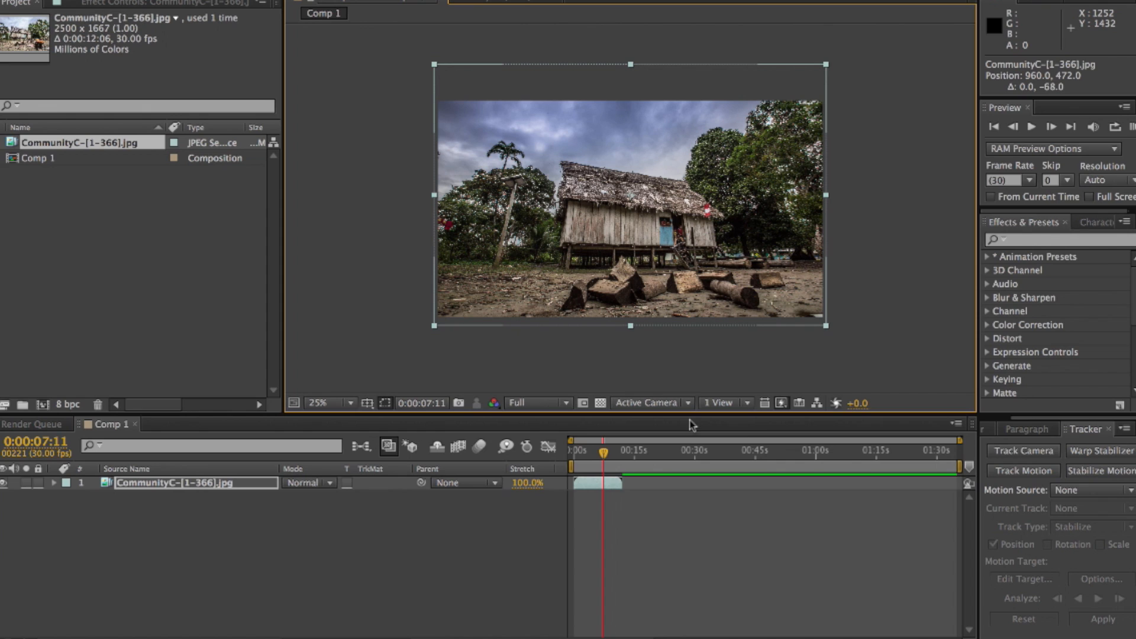
Shorten the work area to end at 0:00:12:09, where the sequence ends, and add Comp 1 to the render queue
{"action": "left_click", "coordinate": [960, 468]}
{"action": "mouse_move", "coordinate": [959, 467]}
{"action": "left_mouse_down"}
{"action": "mouse_move", "coordinate": [634, 468]}
{"action": "mouse_move", "coordinate": [625, 437]}
{"action": "left_mouse_up"}
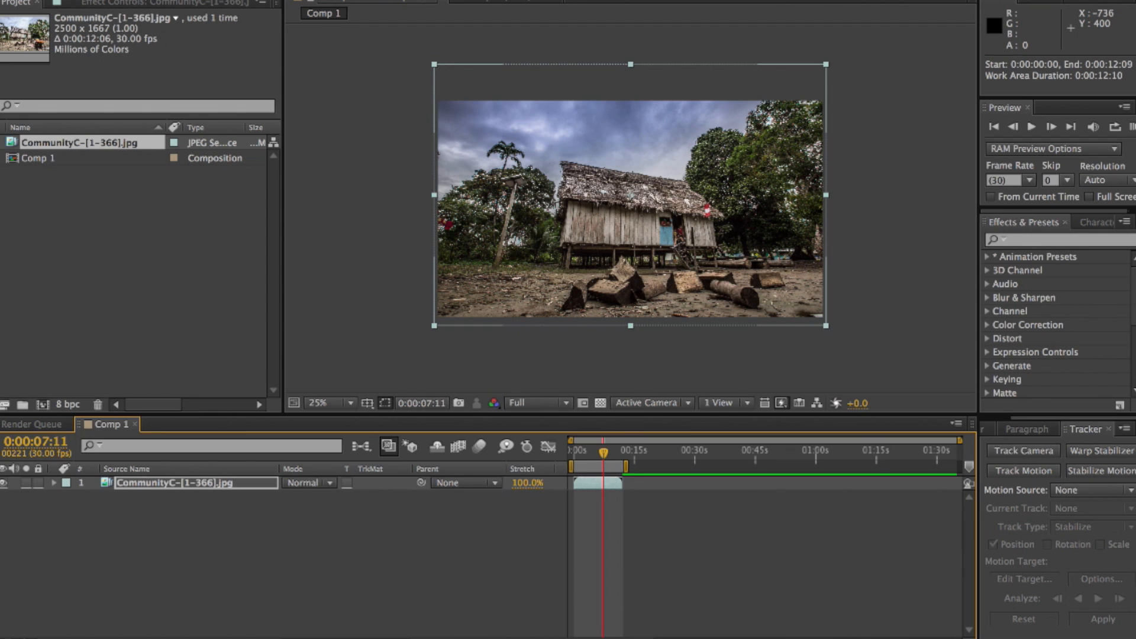
{"action": "left_click", "coordinate": [216, 1]}
{"action": "left_click", "coordinate": [256, 59]}
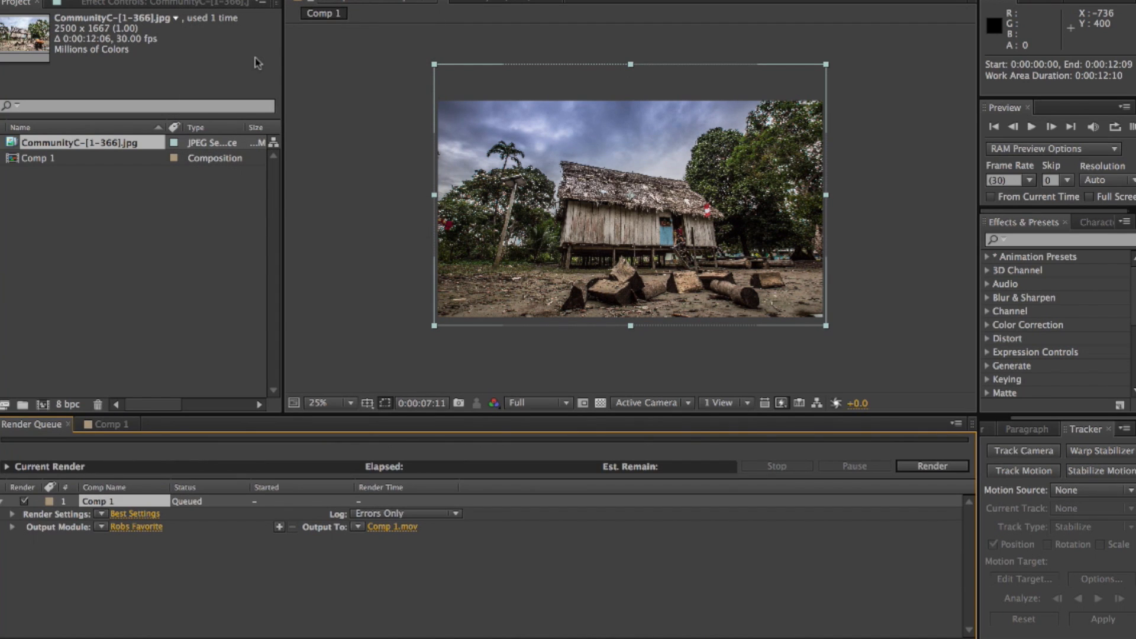
Set the render's output file to Community Village in QuickTime format on the AMAZON 2015 drive
{"action": "left_click", "coordinate": [388, 529]}
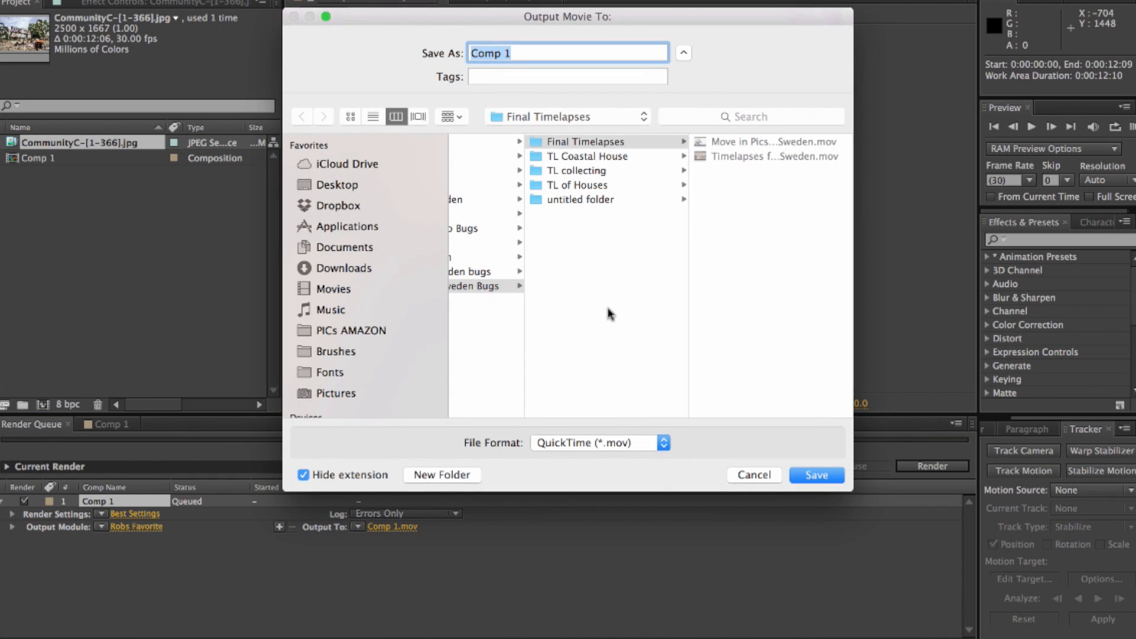
{"action": "scroll", "coordinate": [367, 355], "scroll_direction": "down", "scroll_amount": 3}
{"action": "left_click", "coordinate": [349, 383]}
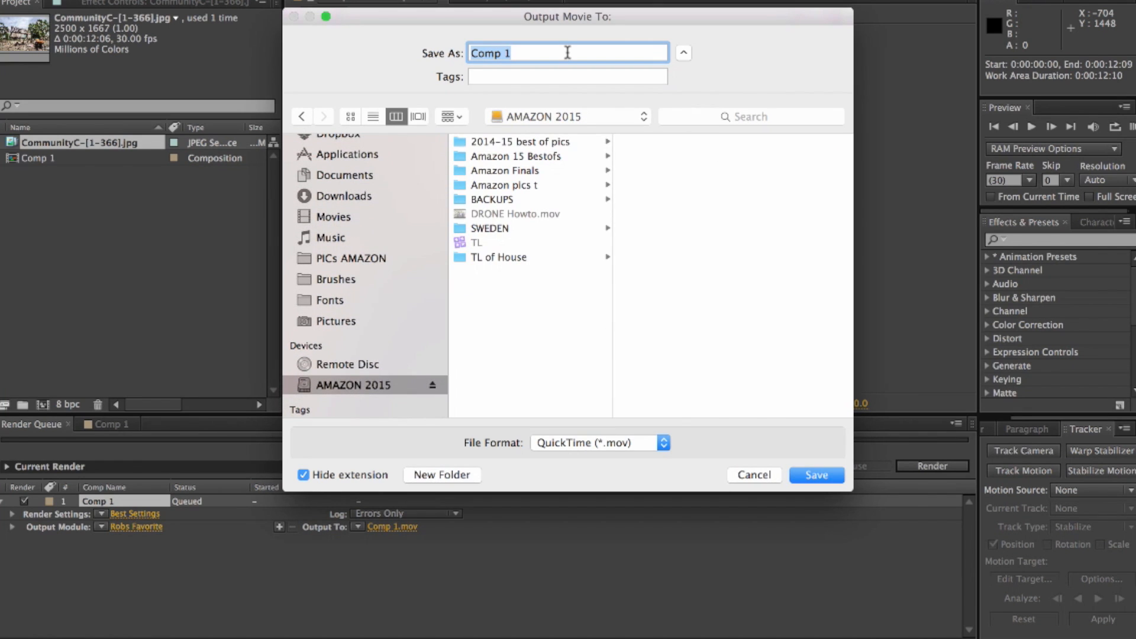
{"action": "type", "text": "Com"}
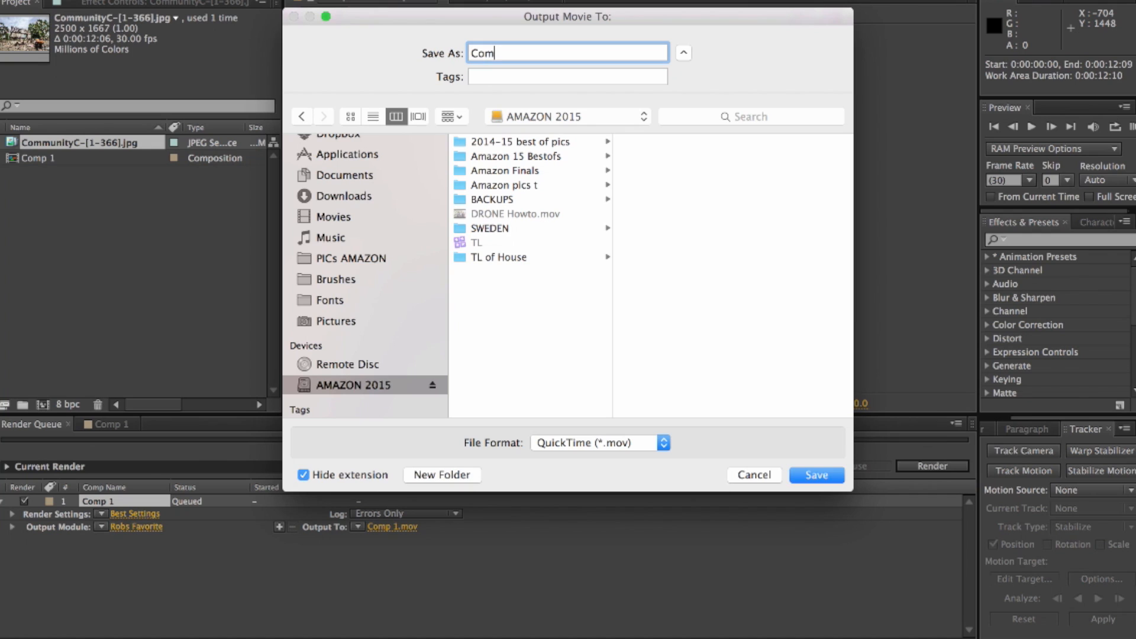
{"action": "type", "text": "munity Village"}
{"action": "key", "text": "Return"}
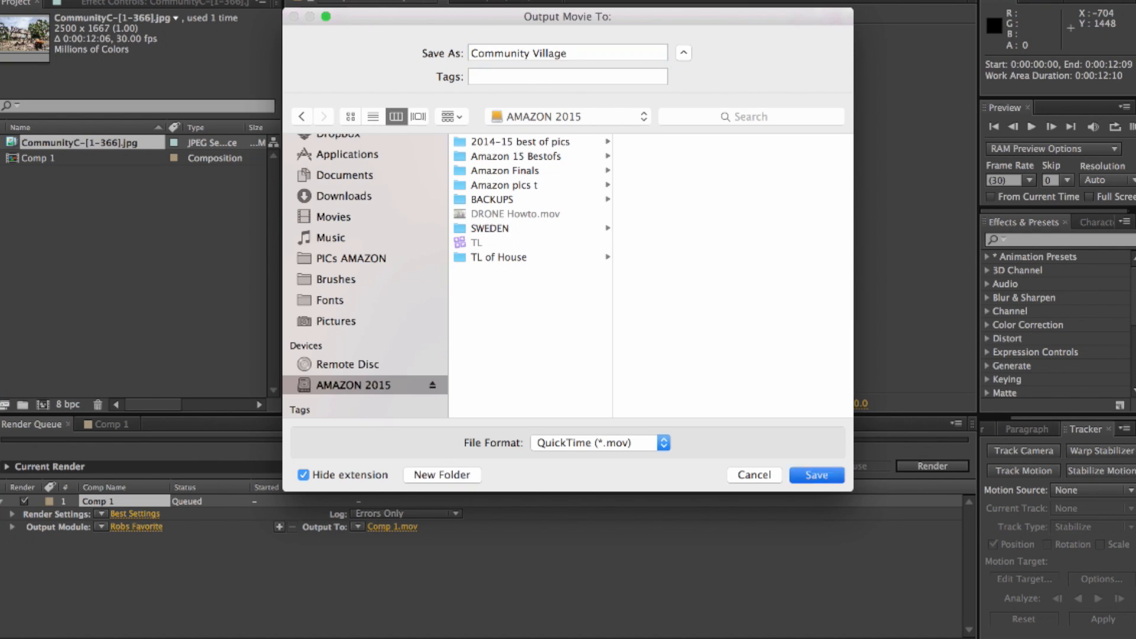
Check the output module's format and resize settings for Comp 1, accept them, and start the render
{"action": "left_click", "coordinate": [142, 532]}
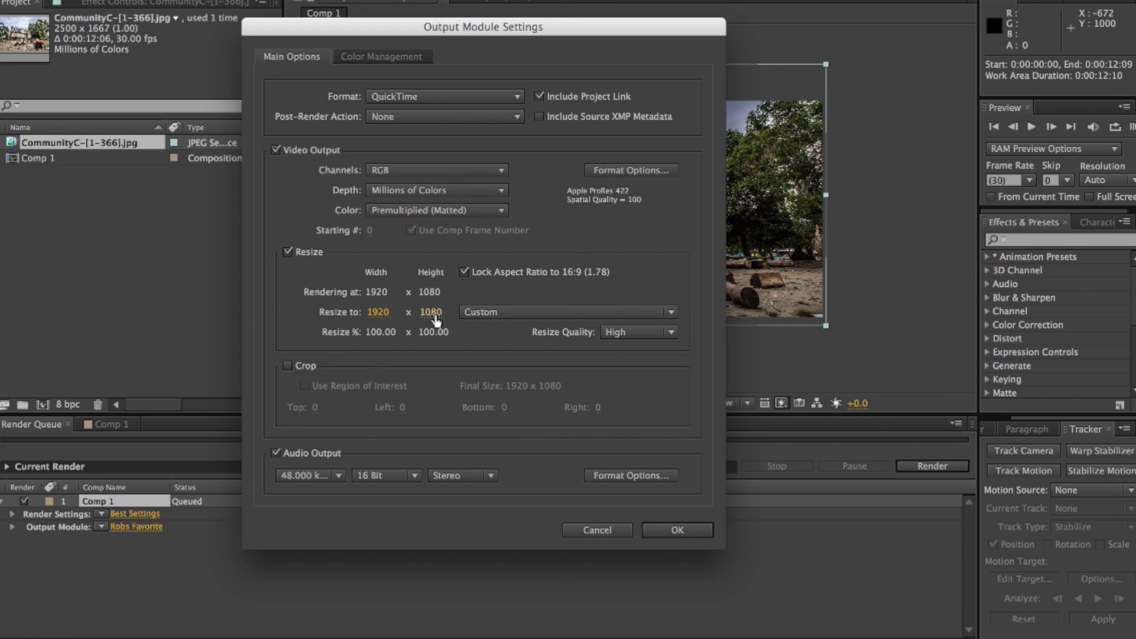
{"action": "left_click", "coordinate": [676, 529]}
{"action": "left_click", "coordinate": [918, 465]}
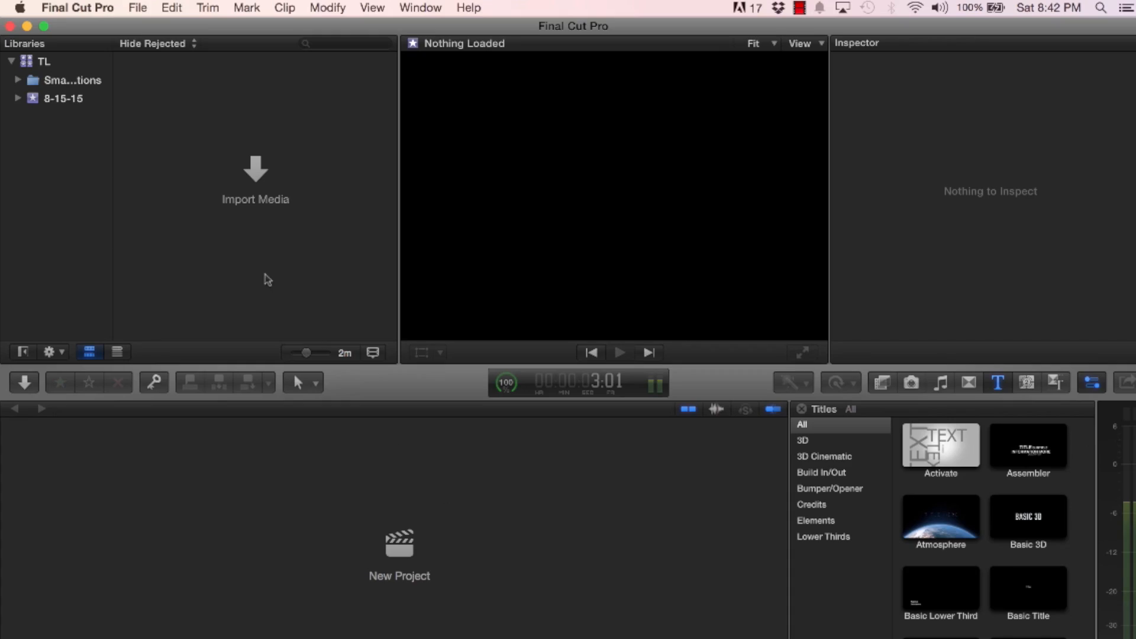
Switch to Final Cut Pro, start a media import into the 8-15-15 event, and browse to the Village 3 folder on AMAZON 2015
{"action": "left_click", "coordinate": [43, 62]}
{"action": "left_click", "coordinate": [65, 99]}
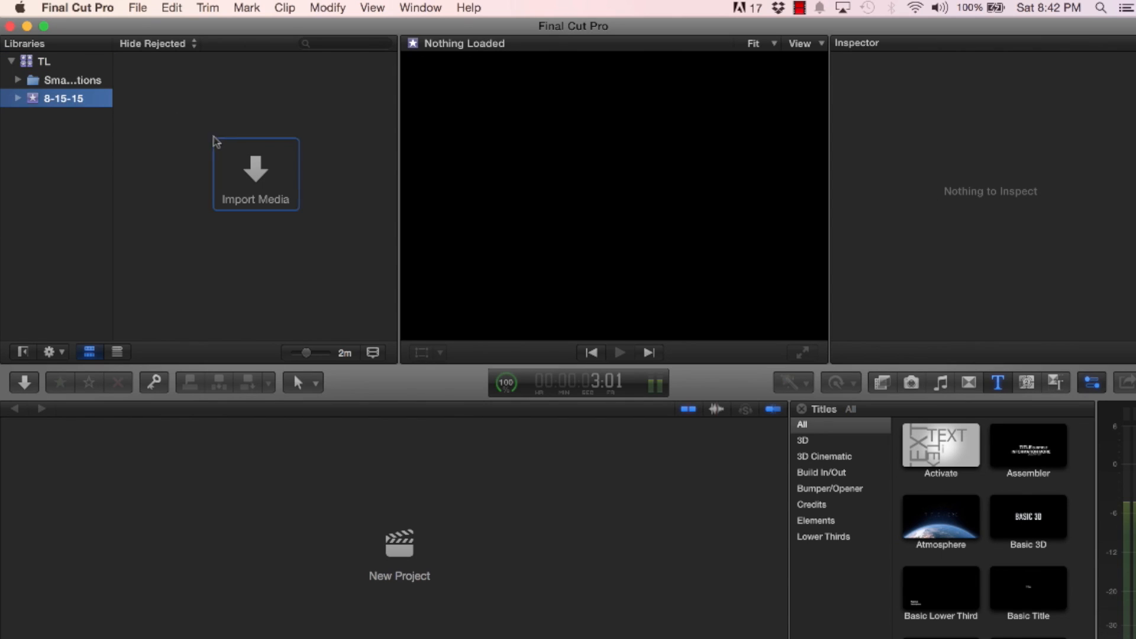
{"action": "left_click", "coordinate": [249, 172]}
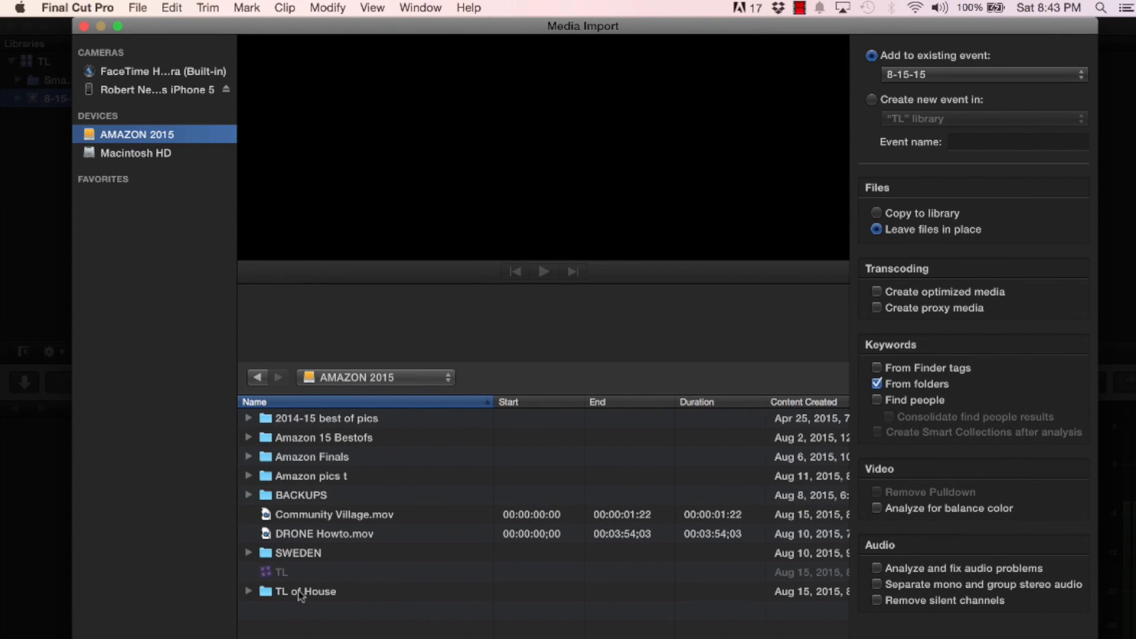
{"action": "double_click", "coordinate": [304, 496]}
{"action": "double_click", "coordinate": [307, 496]}
{"action": "double_click", "coordinate": [307, 498]}
{"action": "double_click", "coordinate": [307, 572]}
{"action": "scroll", "coordinate": [307, 579], "scroll_direction": "down", "scroll_amount": 20}
{"action": "scroll", "coordinate": [305, 580], "scroll_direction": "up", "scroll_amount": 15}
{"action": "scroll", "coordinate": [306, 579], "scroll_direction": "down", "scroll_amount": 1}
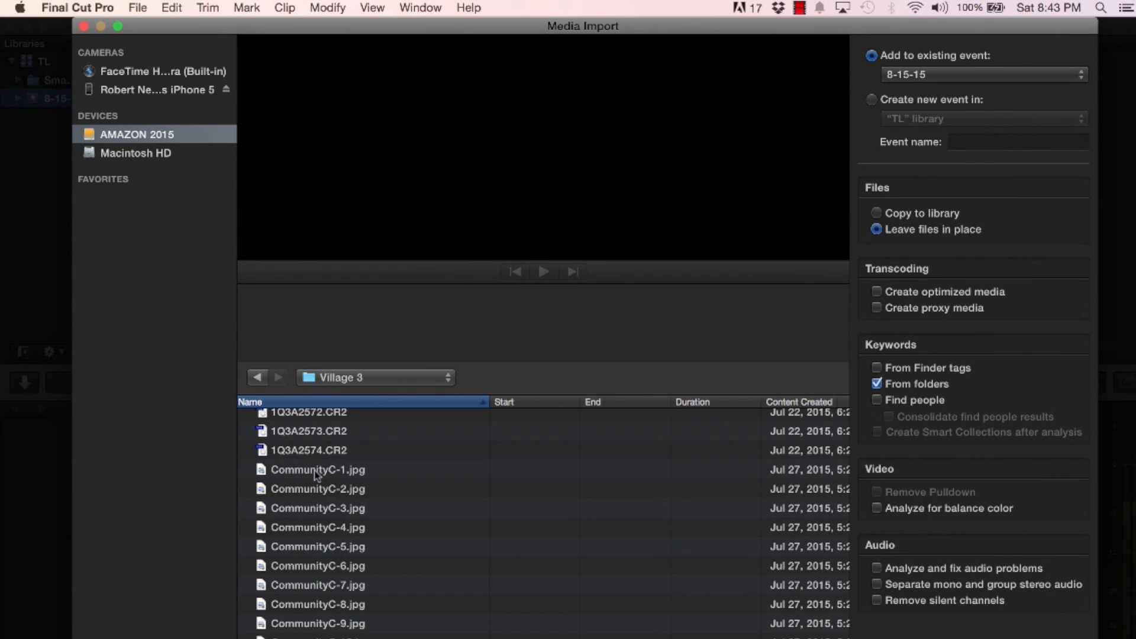
Select the CommunityC JPEG photos starting at CommunityC-1.jpg and import them into the 8-15-15 event, leaving the files in place
{"action": "left_click", "coordinate": [318, 471]}
{"action": "scroll", "coordinate": [317, 473], "scroll_direction": "down", "scroll_amount": 3}
{"action": "scroll", "coordinate": [316, 473], "scroll_direction": "down", "scroll_amount": 20}
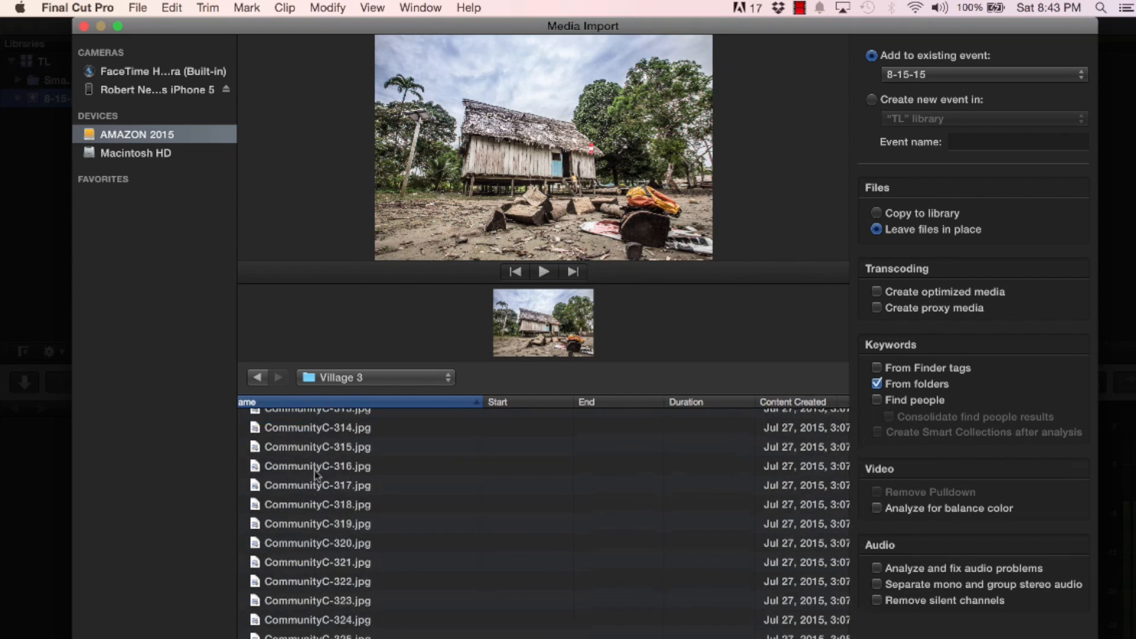
{"action": "scroll", "coordinate": [316, 480], "scroll_direction": "up", "scroll_amount": 1}
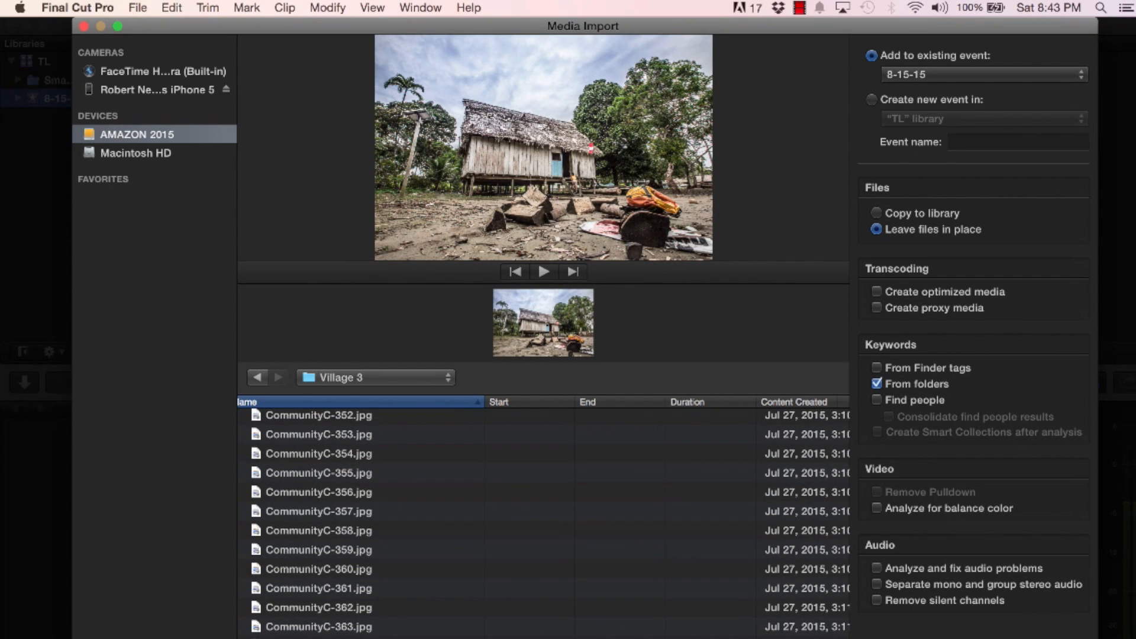
{"action": "key", "text": "super+a"}
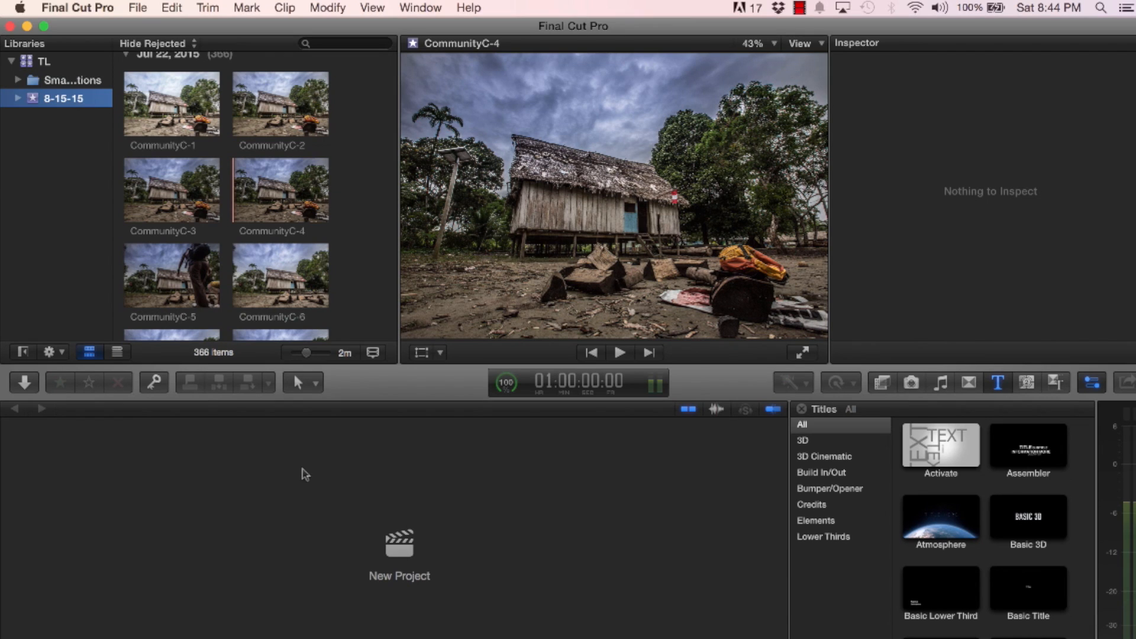
Create a project named village in the 8-15-15 event with custom video properties of 1080p HD, 1920x1080 and 30p
{"action": "left_click", "coordinate": [198, 131]}
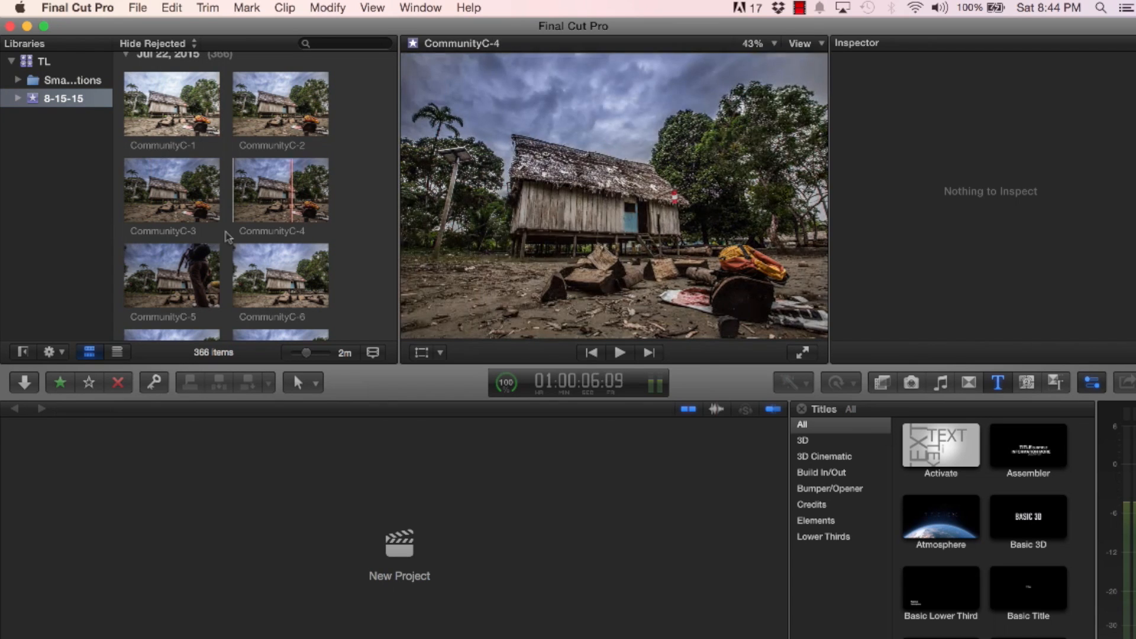
{"action": "left_click", "coordinate": [399, 554]}
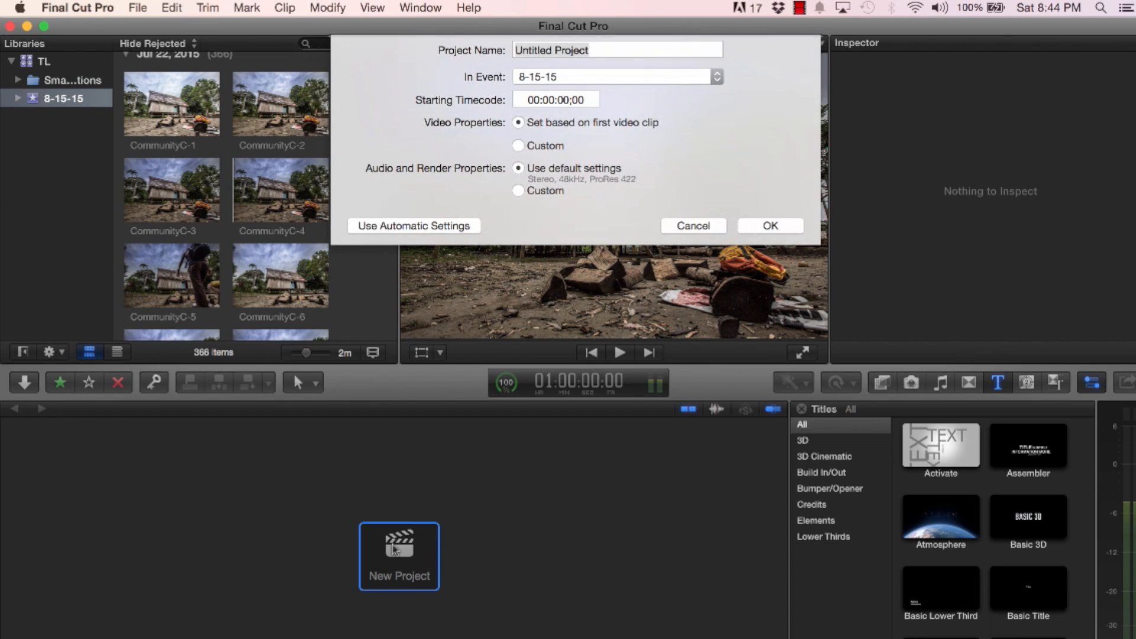
{"action": "type", "text": "village"}
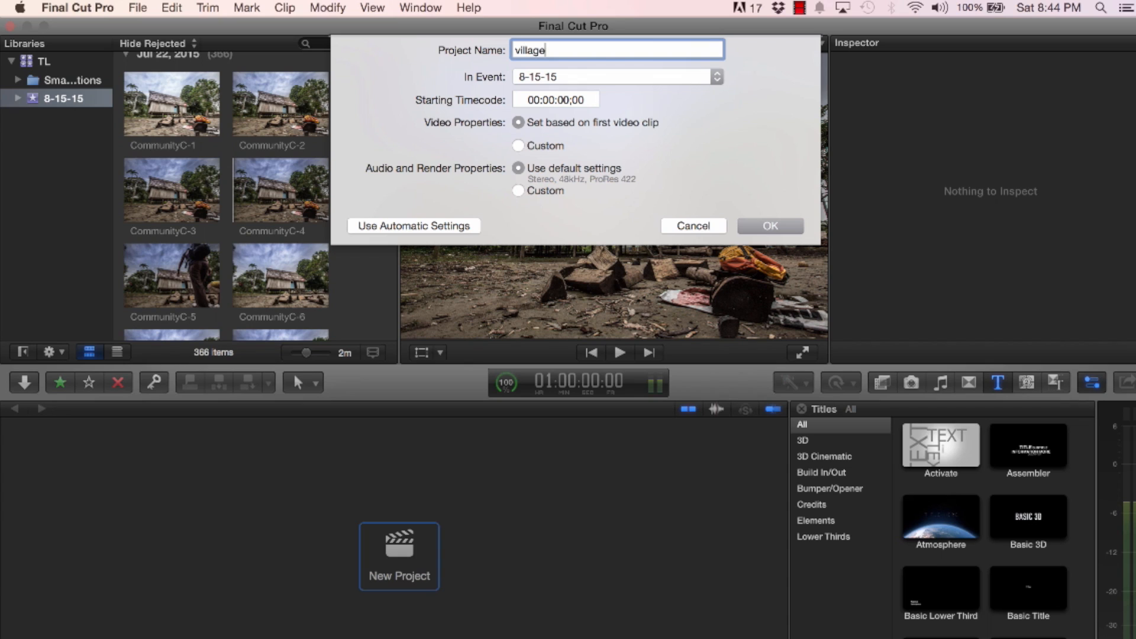
{"action": "left_click", "coordinate": [519, 147]}
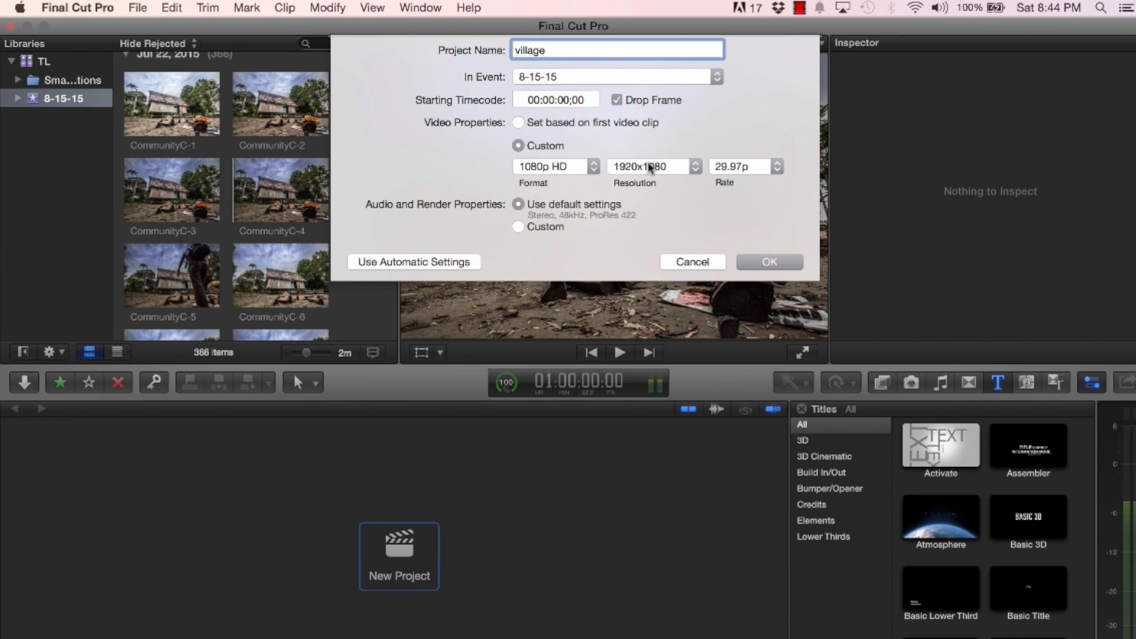
{"action": "left_click", "coordinate": [743, 169]}
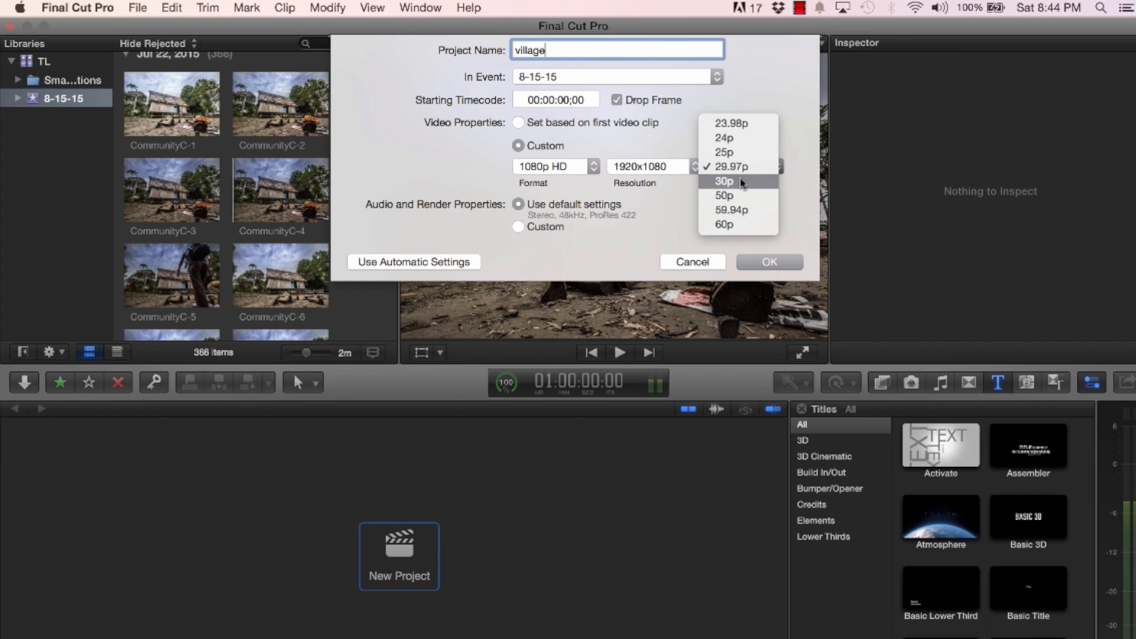
{"action": "left_click", "coordinate": [742, 180]}
{"action": "left_click", "coordinate": [763, 262]}
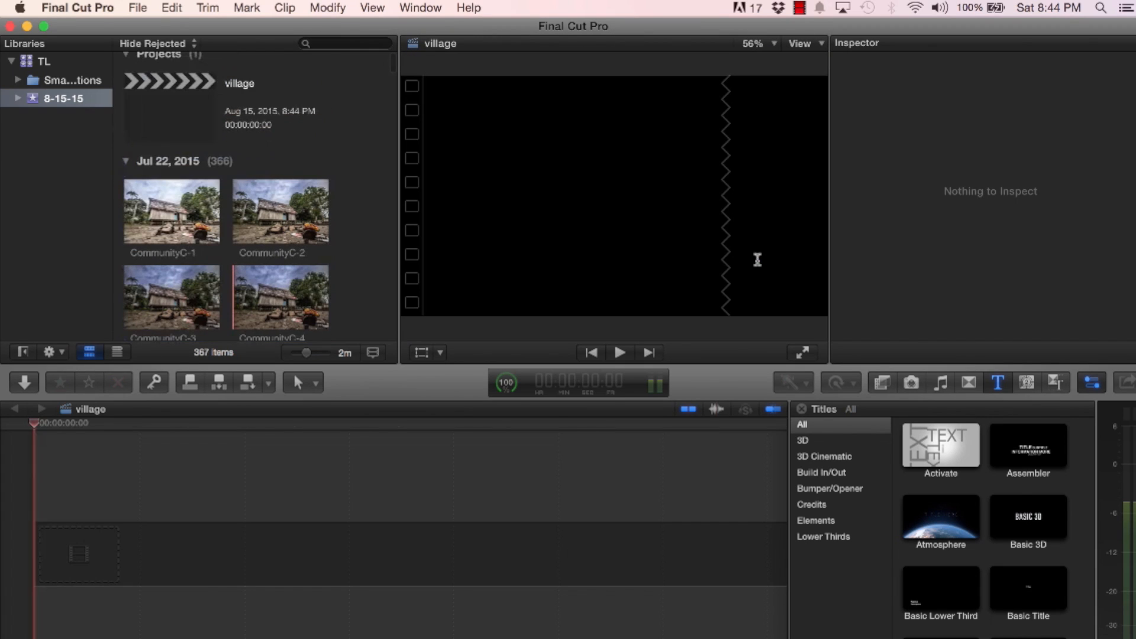
Select all photos from CommunityC-1 to CommunityC-366 and place them at the start of the village timeline
{"action": "left_click", "coordinate": [203, 226]}
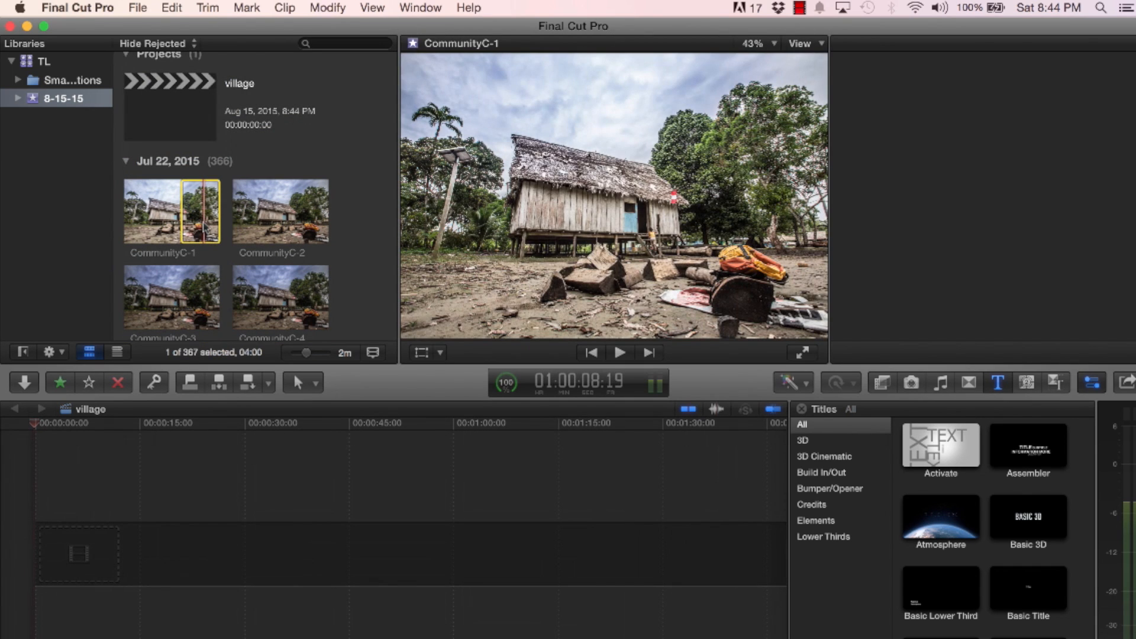
{"action": "scroll", "coordinate": [203, 224], "scroll_direction": "down", "scroll_amount": 20}
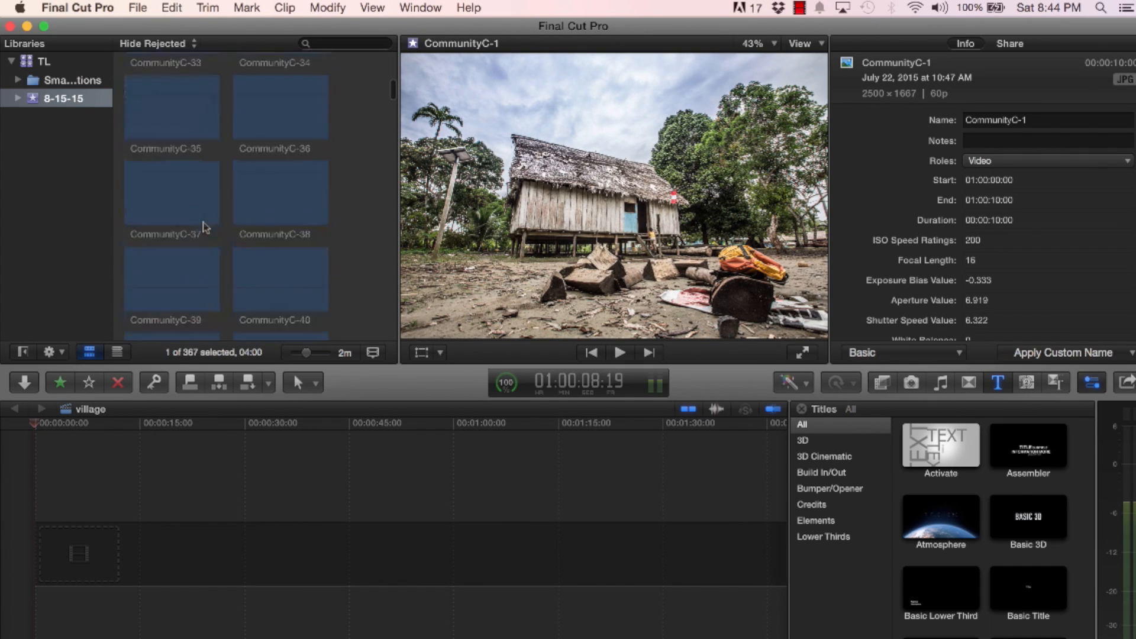
{"action": "scroll", "coordinate": [373, 139], "scroll_direction": "down", "scroll_amount": 20}
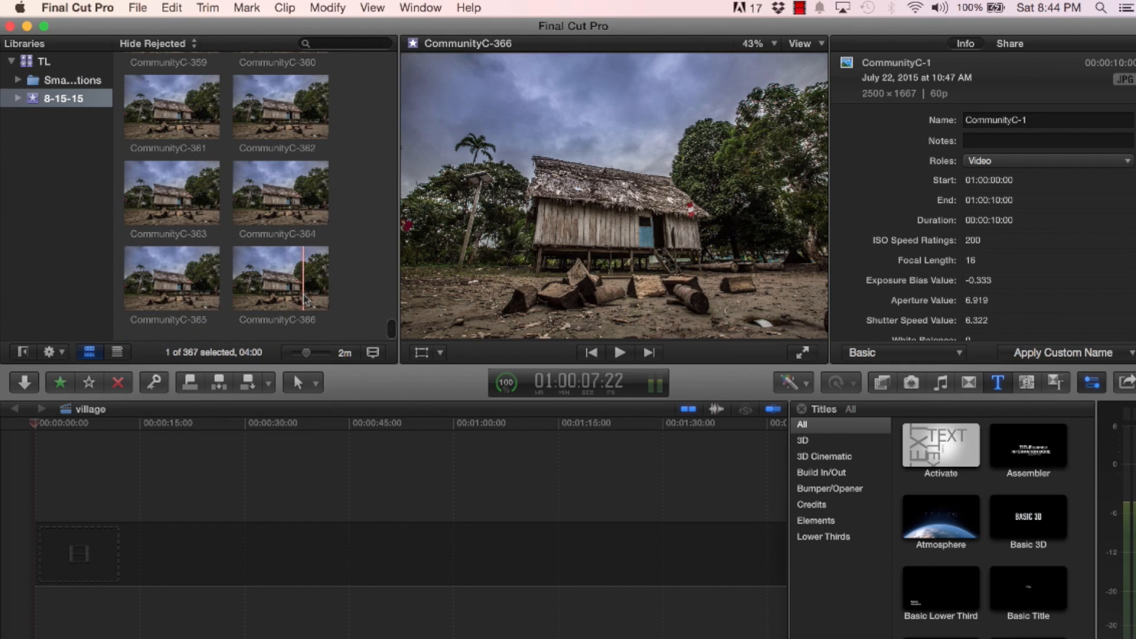
{"action": "left_click", "coordinate": [304, 294], "text": "shift"}
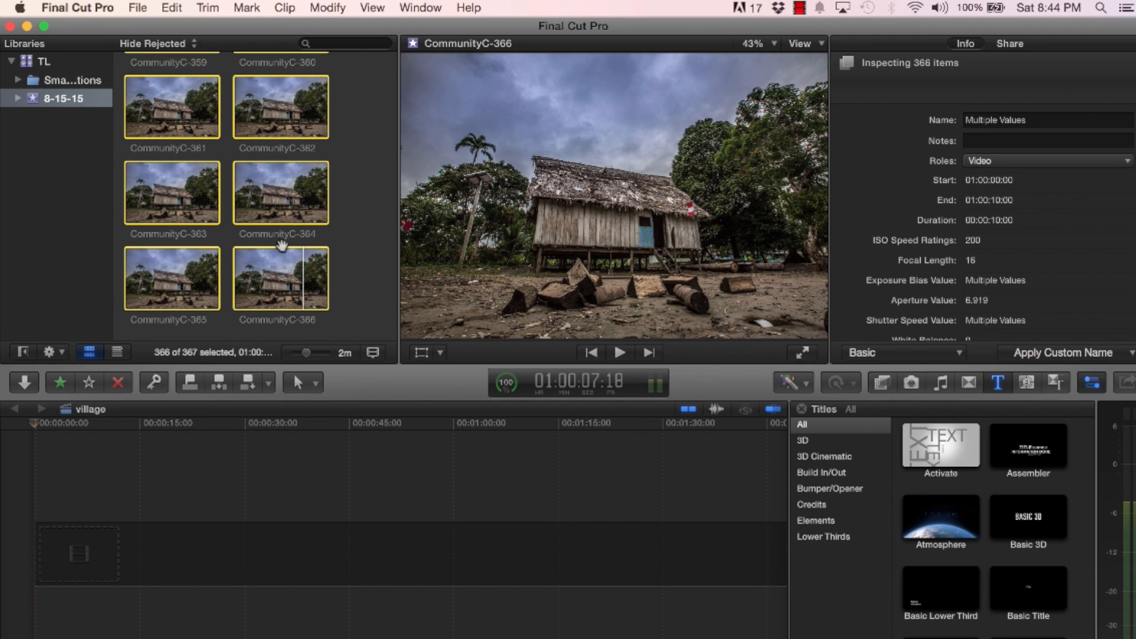
{"action": "left_click_drag", "start_coordinate": [259, 285], "coordinate": [88, 558]}
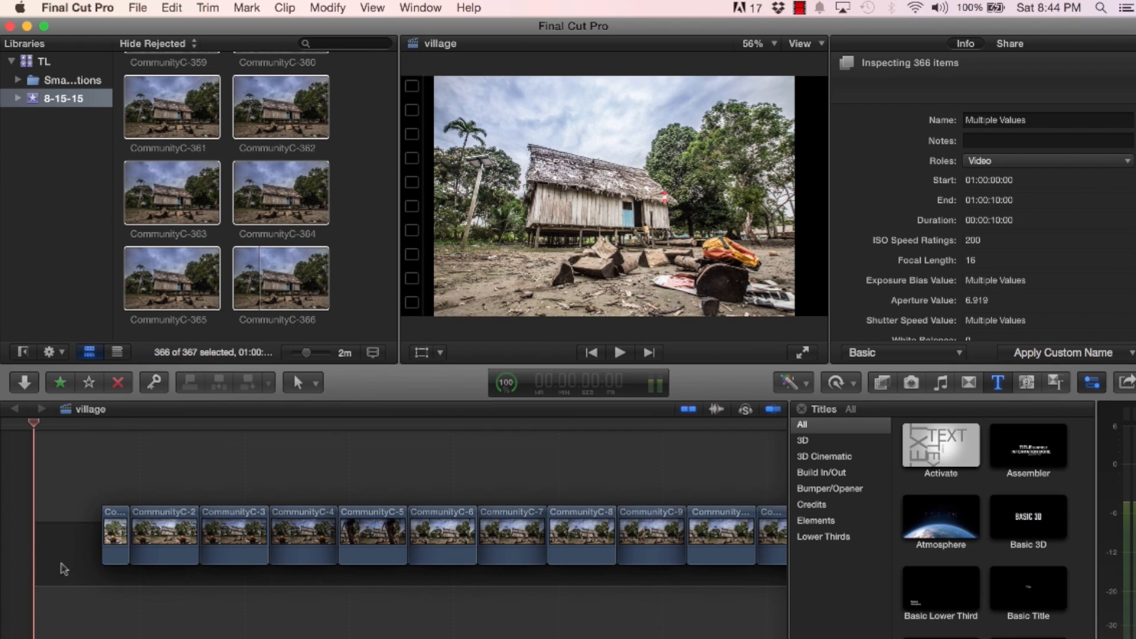
{"action": "left_click_drag", "start_coordinate": [61, 563], "coordinate": [61, 563]}
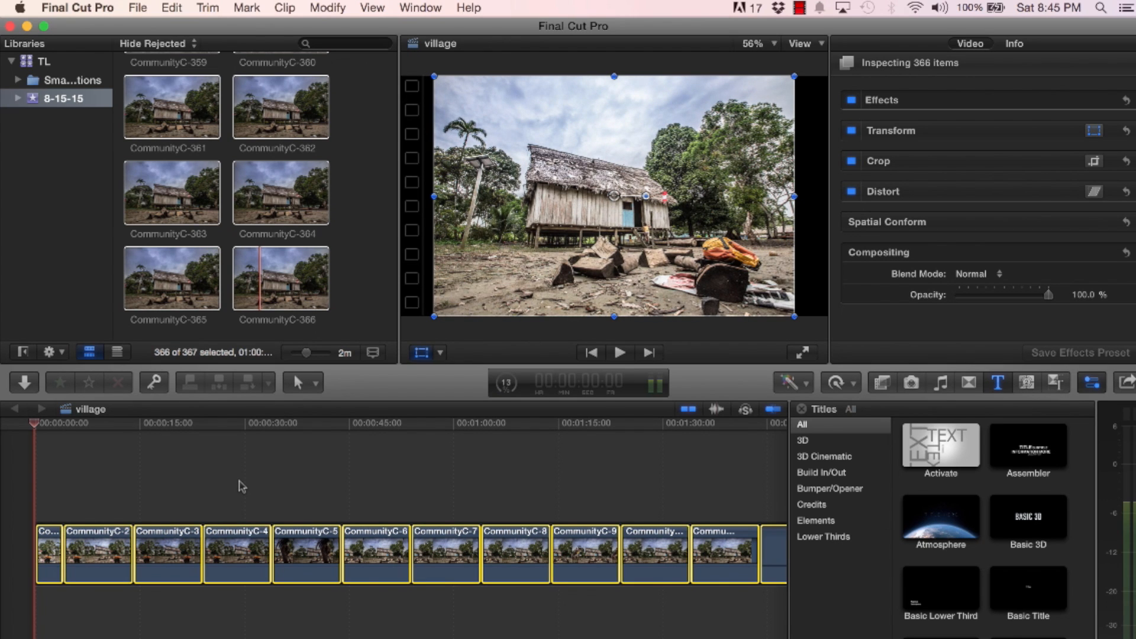
Change the duration of all selected photo clips in the village timeline to one frame
{"action": "key", "text": "a"}
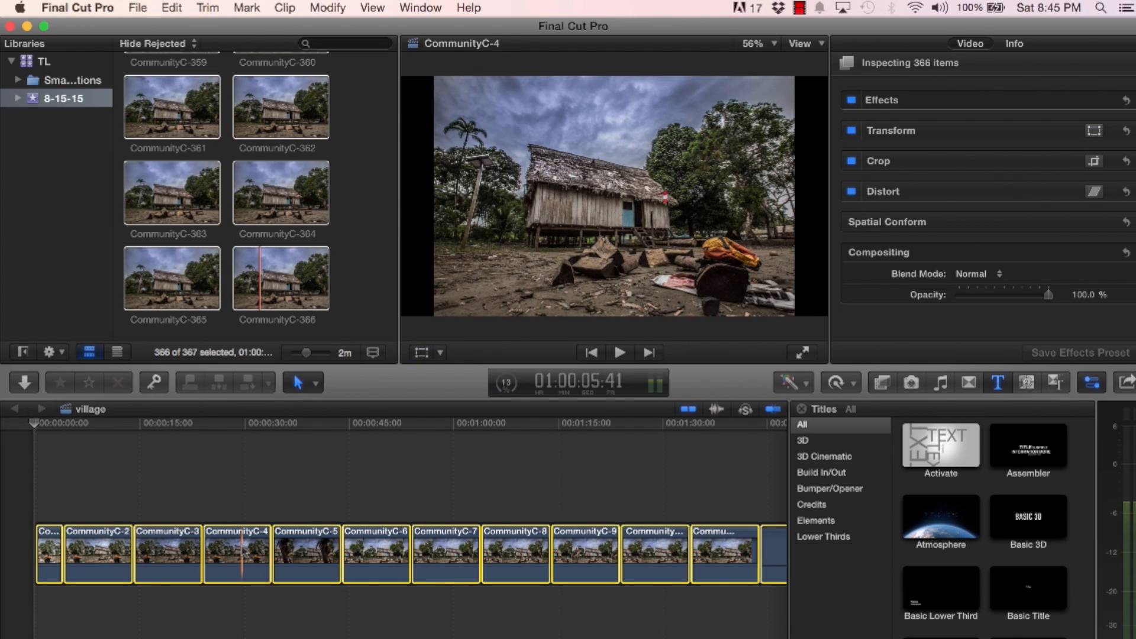
{"action": "right_click", "coordinate": [244, 552]}
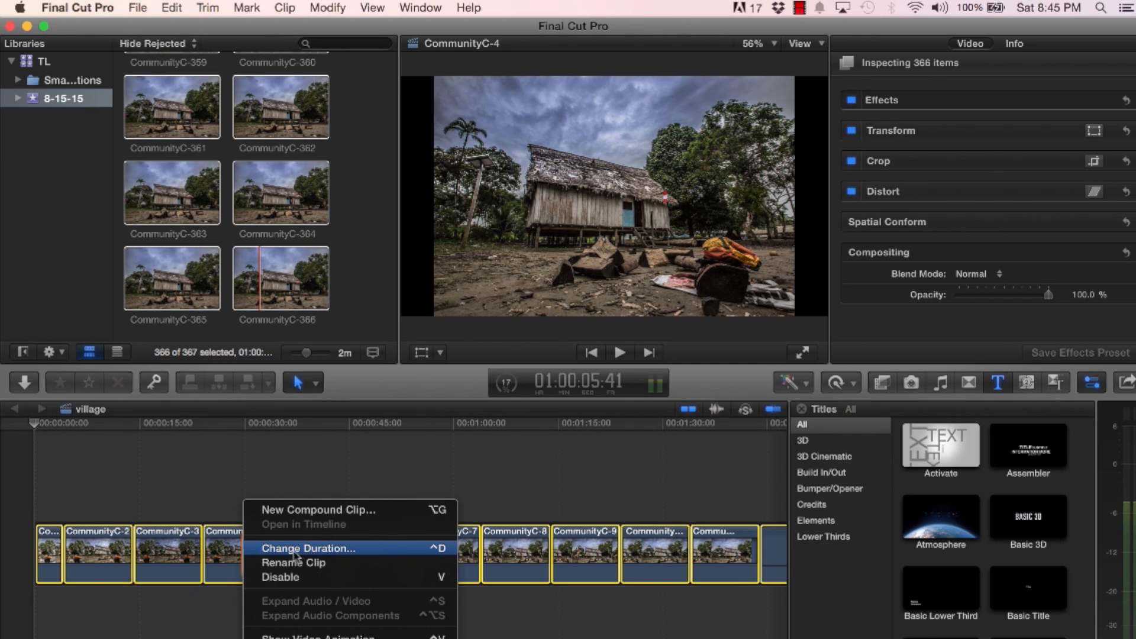
{"action": "left_click", "coordinate": [325, 548]}
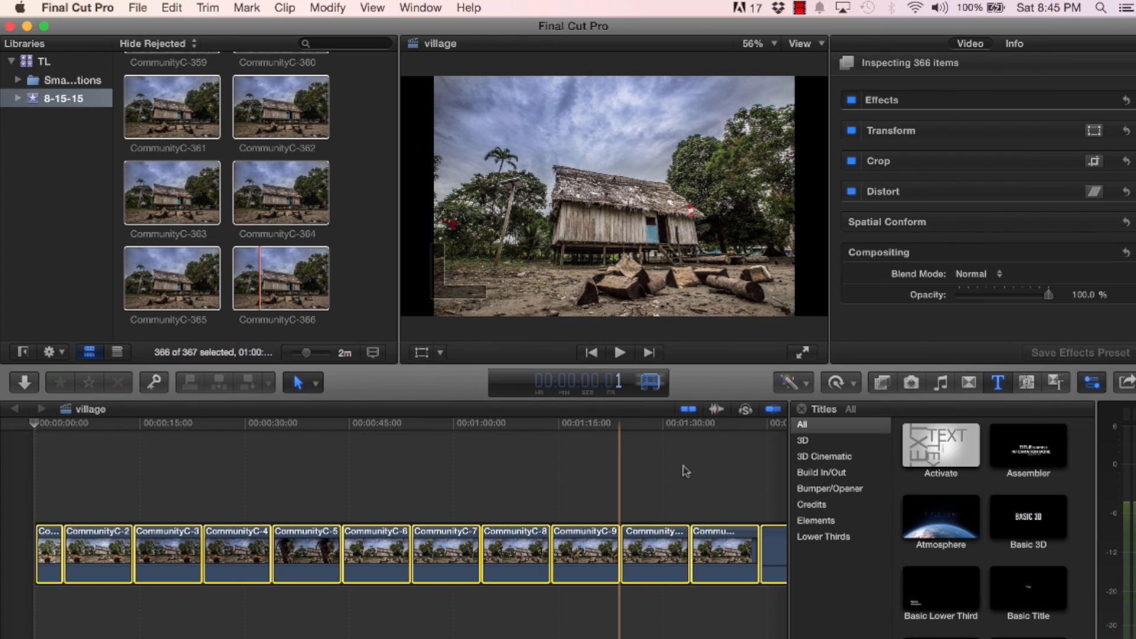
{"action": "key", "text": "Return"}
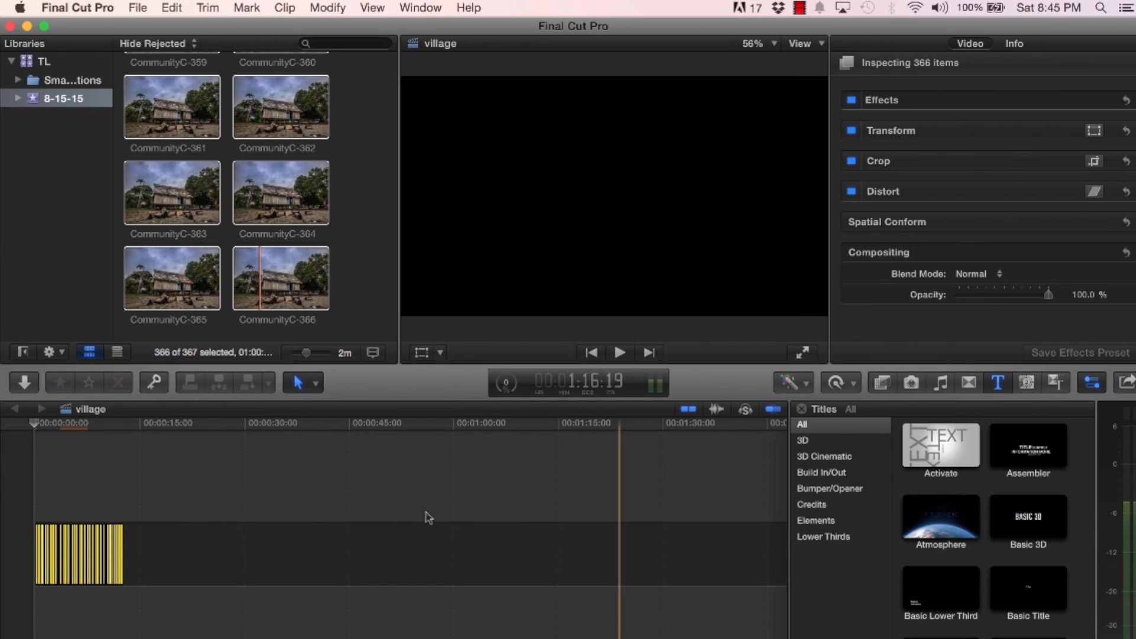
Combine the selected timeline photos into a compound clip named village Clip in the 8-15-15 event, and play it back
{"action": "right_click", "coordinate": [80, 568]}
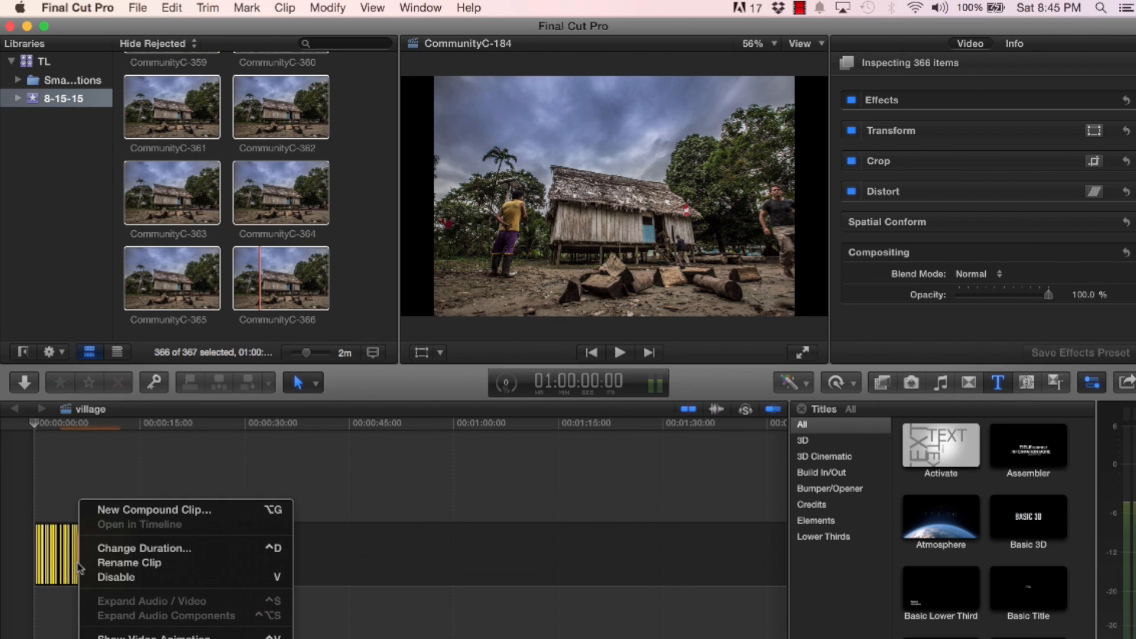
{"action": "left_click", "coordinate": [115, 510]}
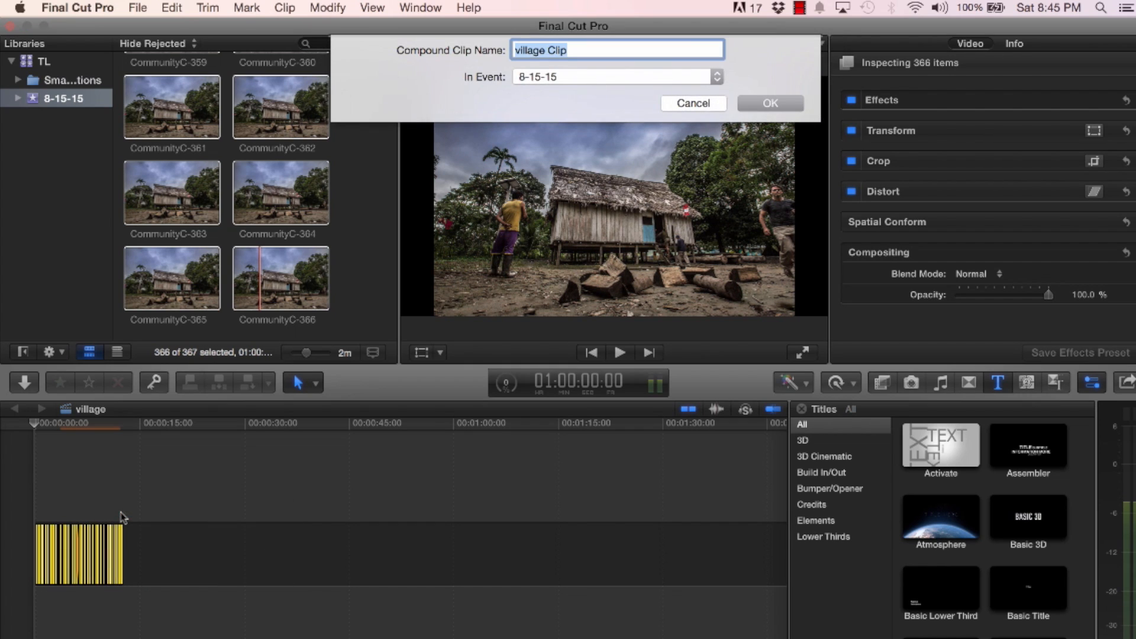
{"action": "left_click", "coordinate": [767, 105]}
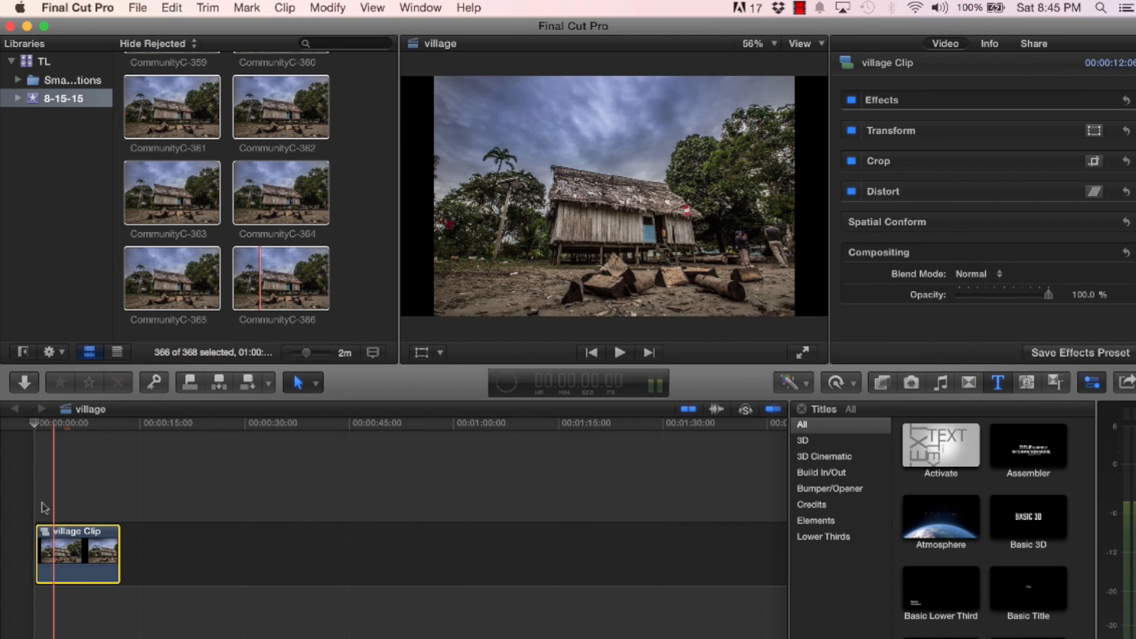
{"action": "key", "text": "space"}
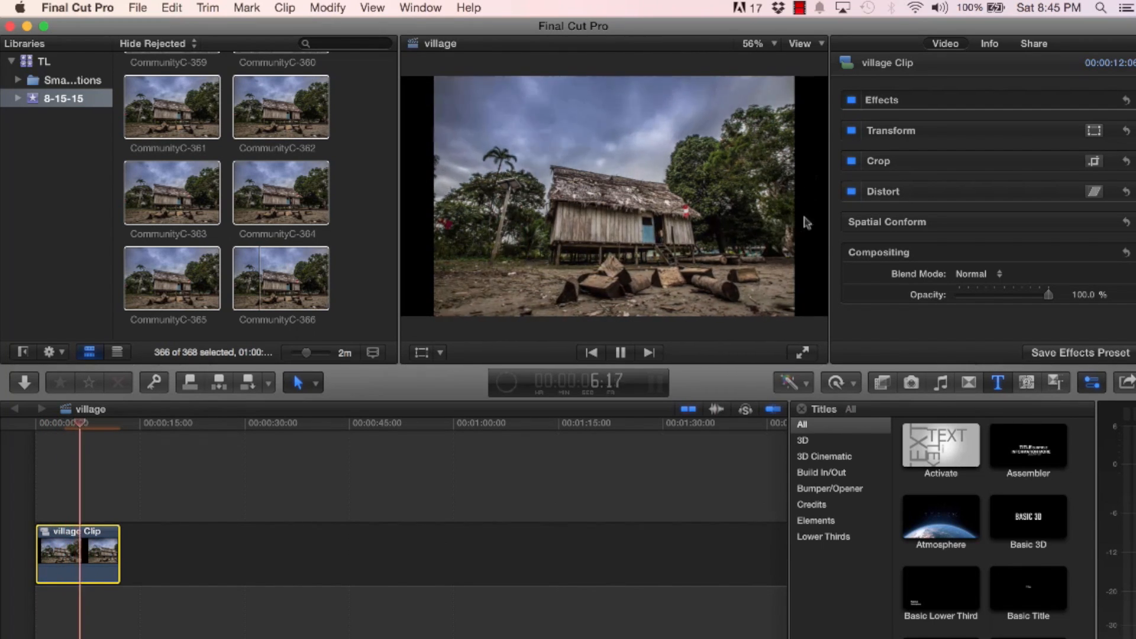
{"action": "key", "text": "space"}
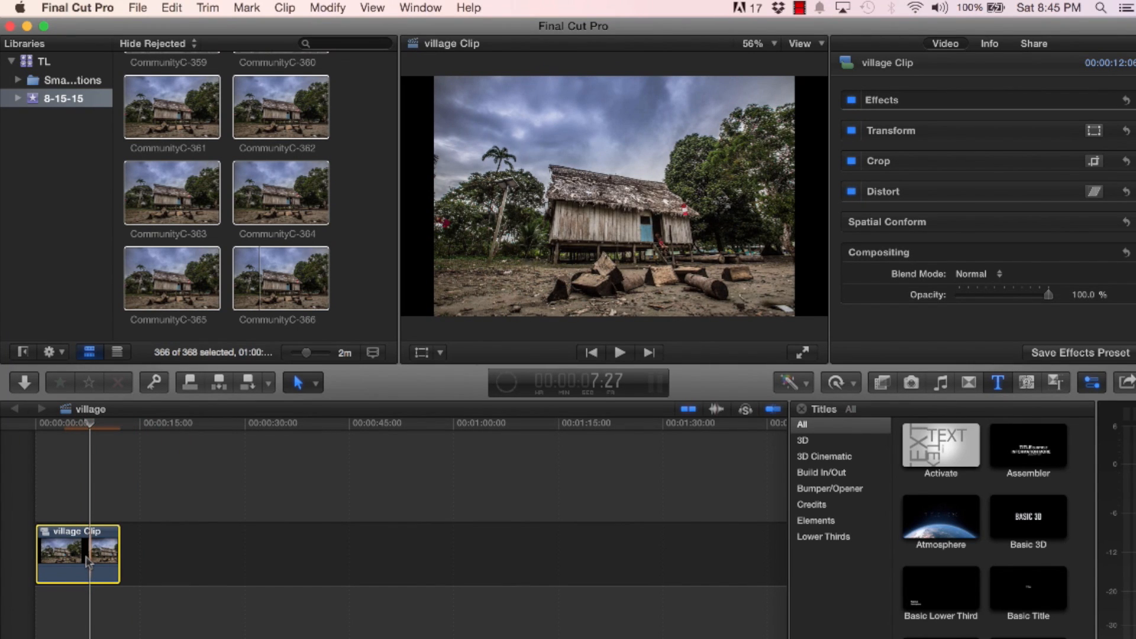
Enlarge village Clip with the Transform tool until it fills the frame without black side bars, and play it from the start
{"action": "left_click", "coordinate": [421, 353]}
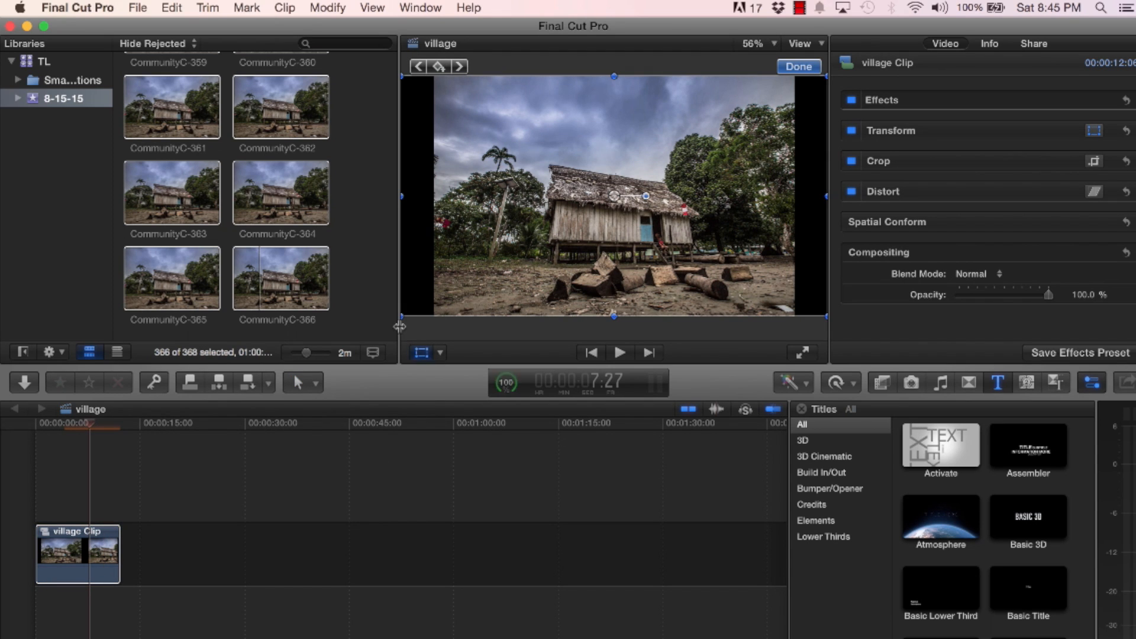
{"action": "left_click_drag", "start_coordinate": [402, 318], "coordinate": [373, 340]}
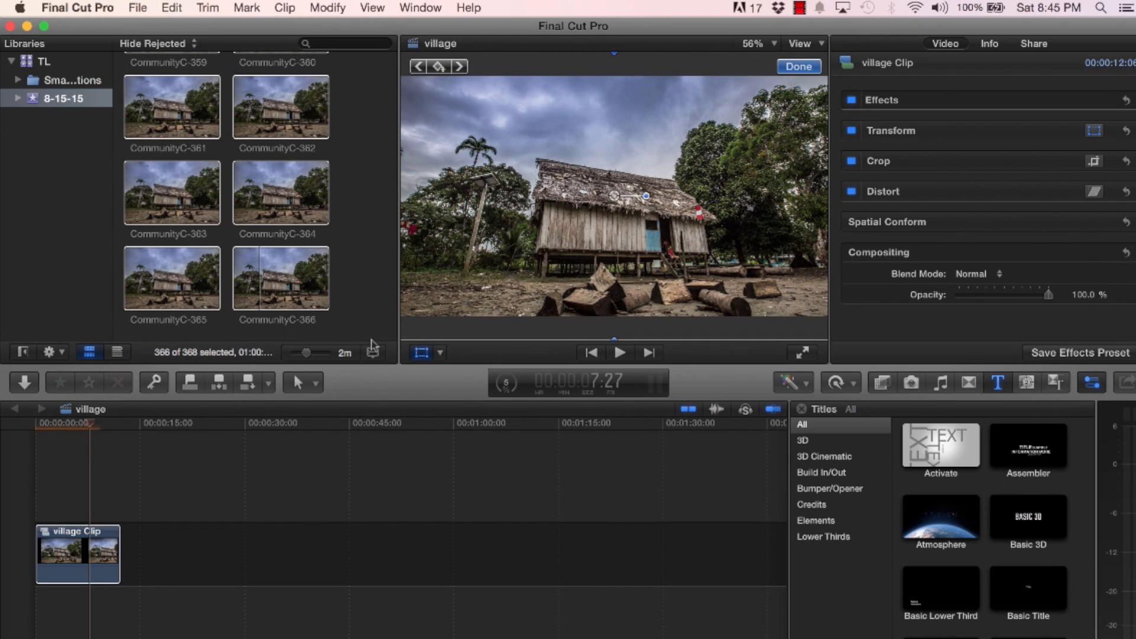
{"action": "left_click", "coordinate": [35, 425]}
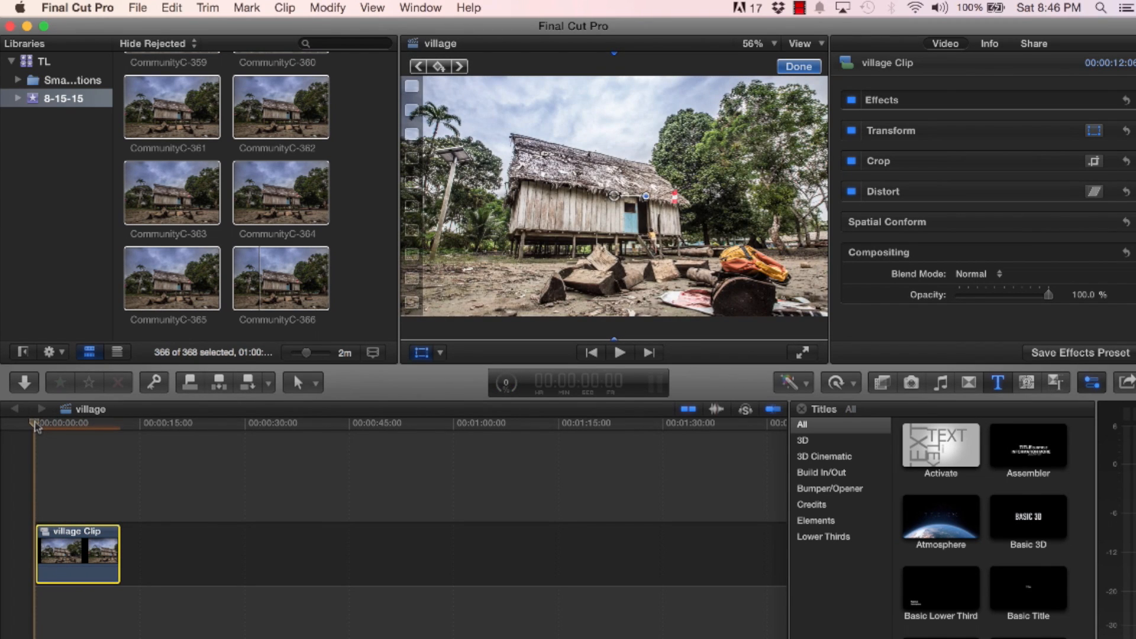
{"action": "key", "text": "space"}
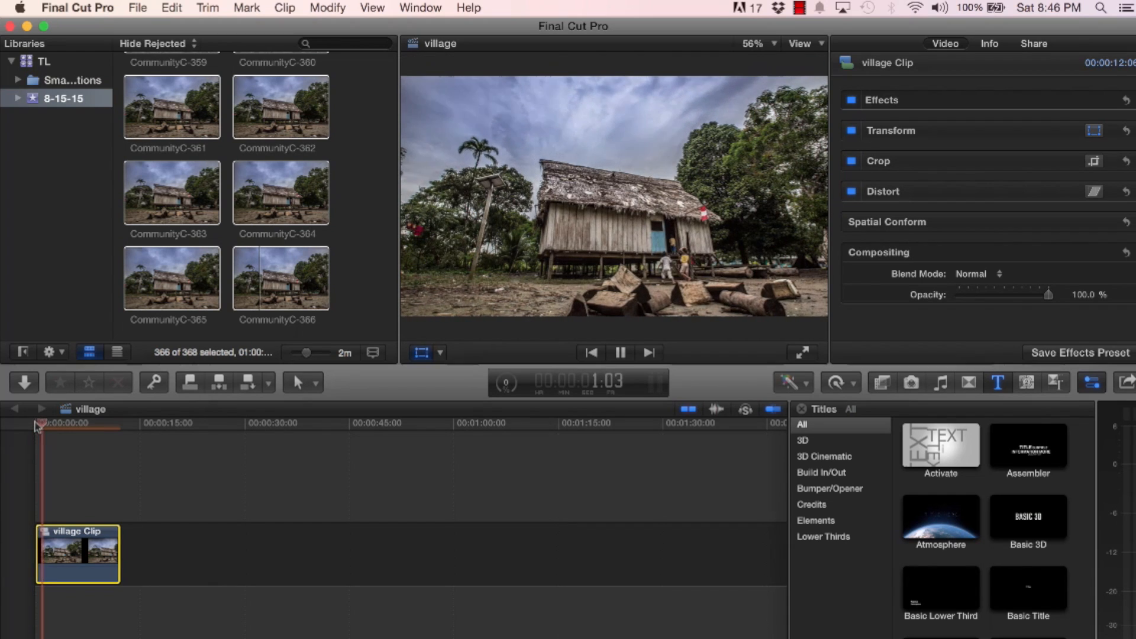